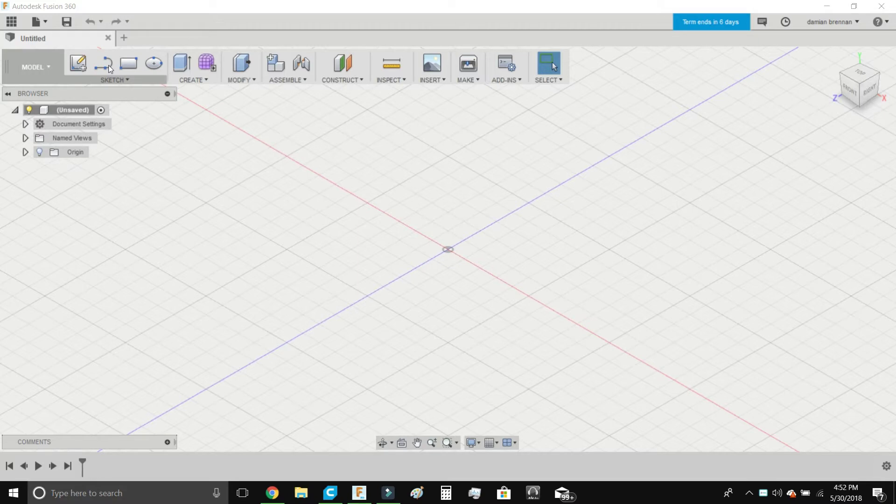
# - Sketch an ellipse 27.5 mm by 16 mm centred on the origin of the horizontal plane
pyautogui.click(112, 80)
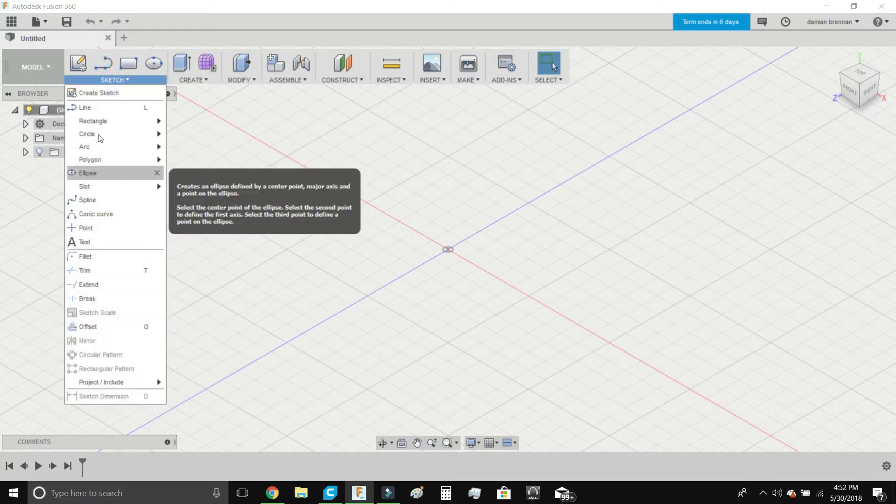
pyautogui.click(89, 173)
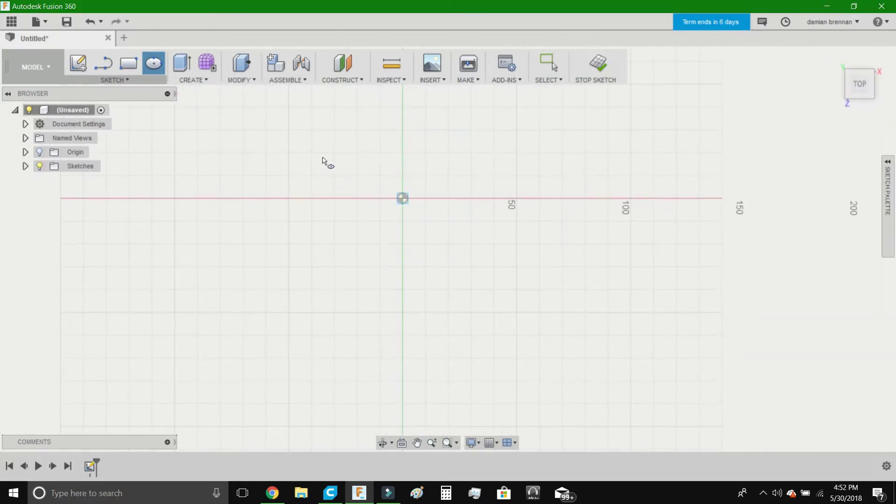
pyautogui.click(402, 199)
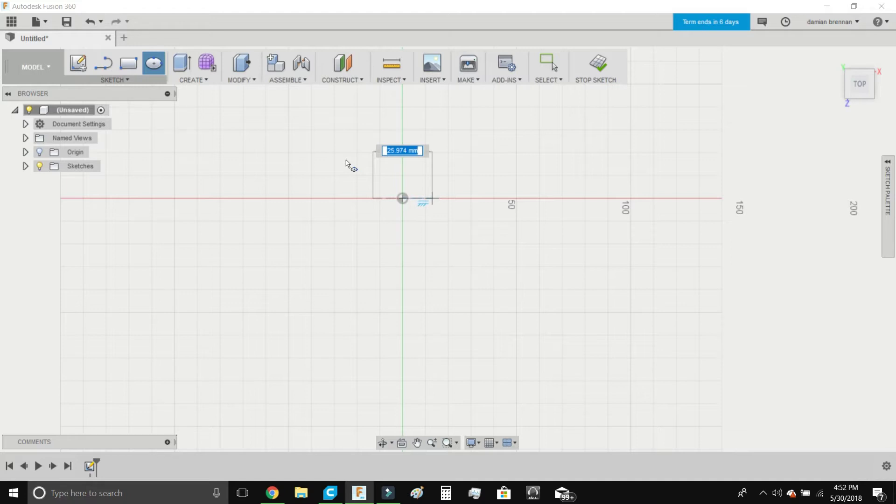
pyautogui.write('27')
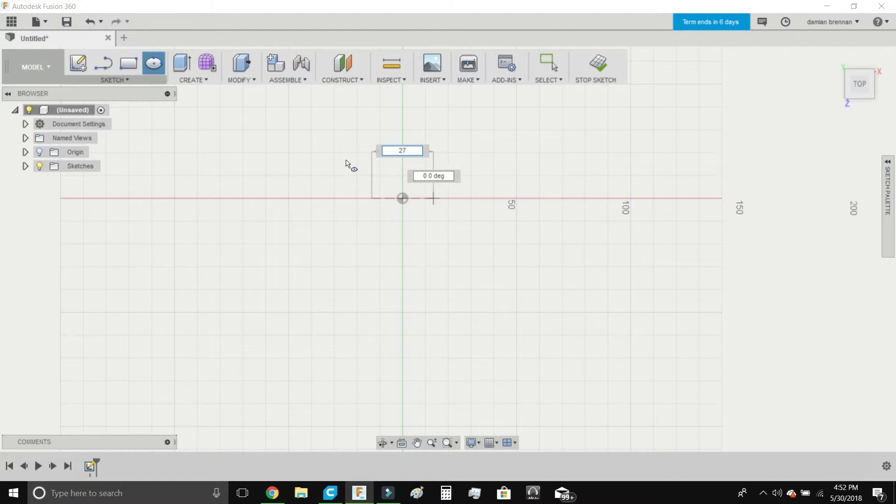
pyautogui.write('.5')
pyautogui.press('Tab')
pyautogui.press('Tab')
pyautogui.press('Return')
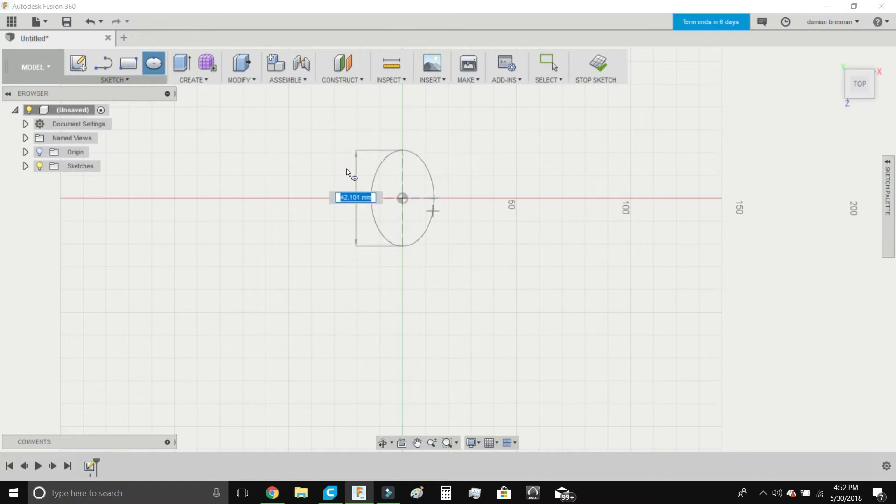
pyautogui.write('16')
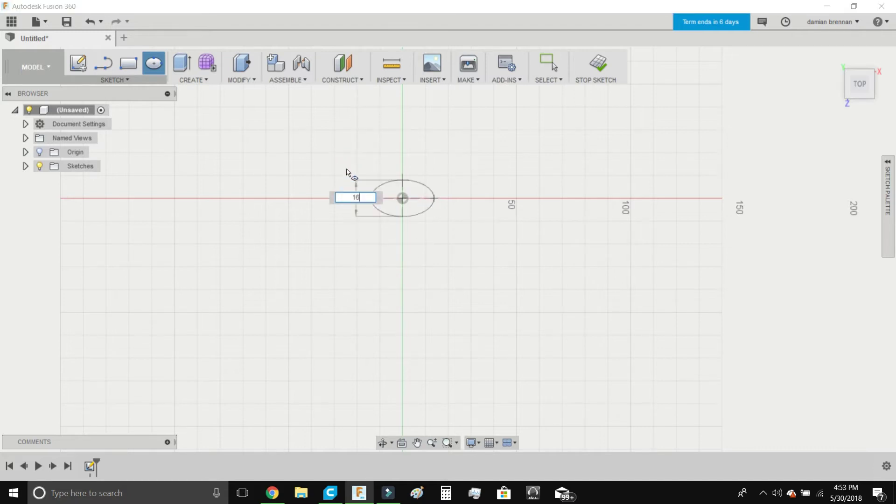
pyautogui.press('Return')
# - Extrude the ellipse profile 1 mm as a new body
pyautogui.press('e')
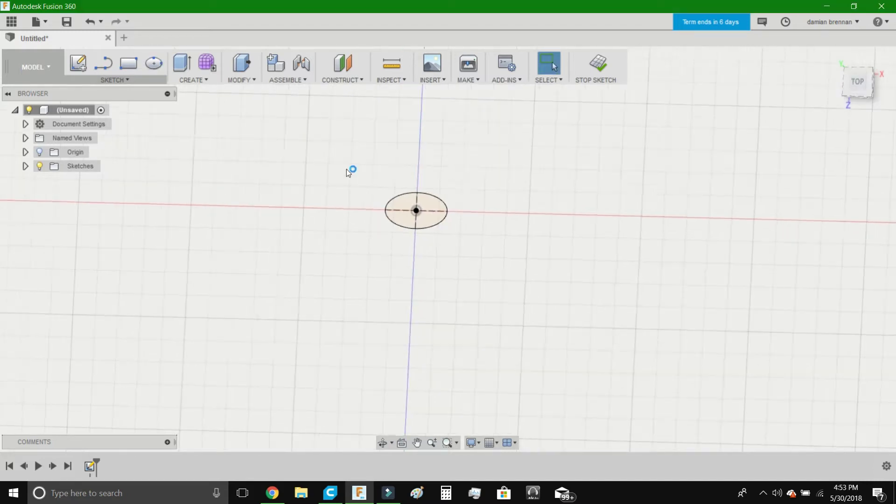
pyautogui.click(349, 200)
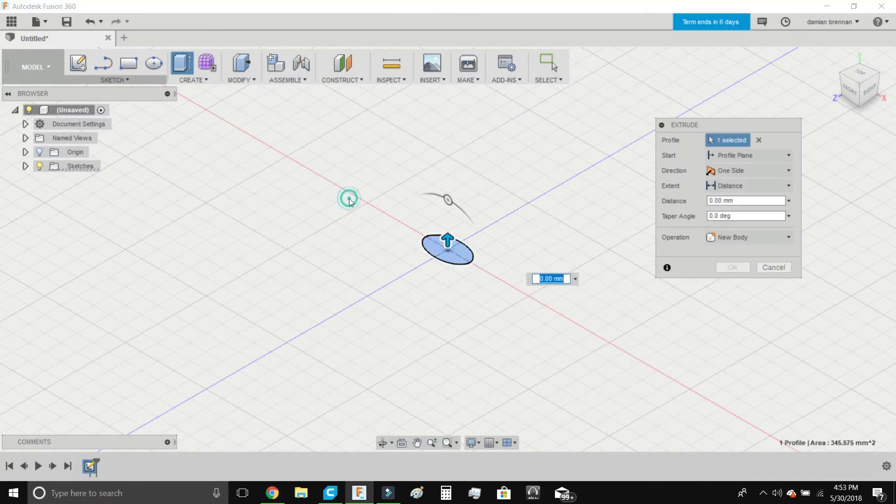
pyautogui.write('1')
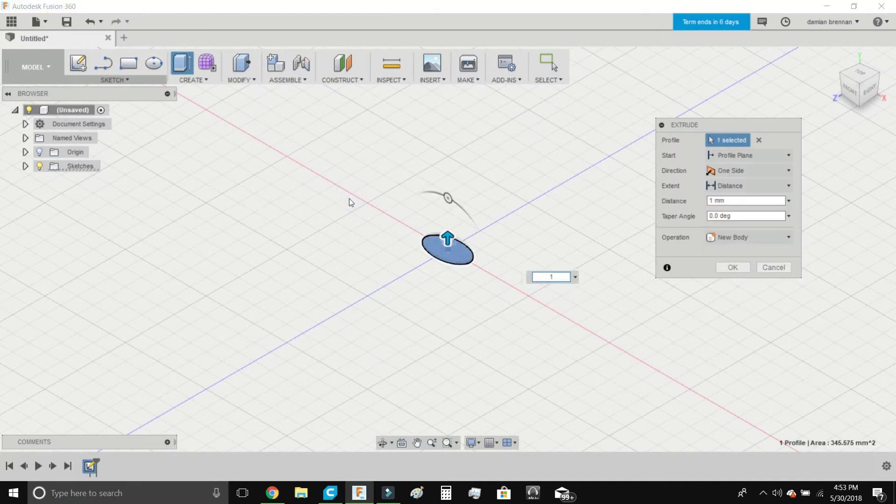
pyautogui.press('Return')
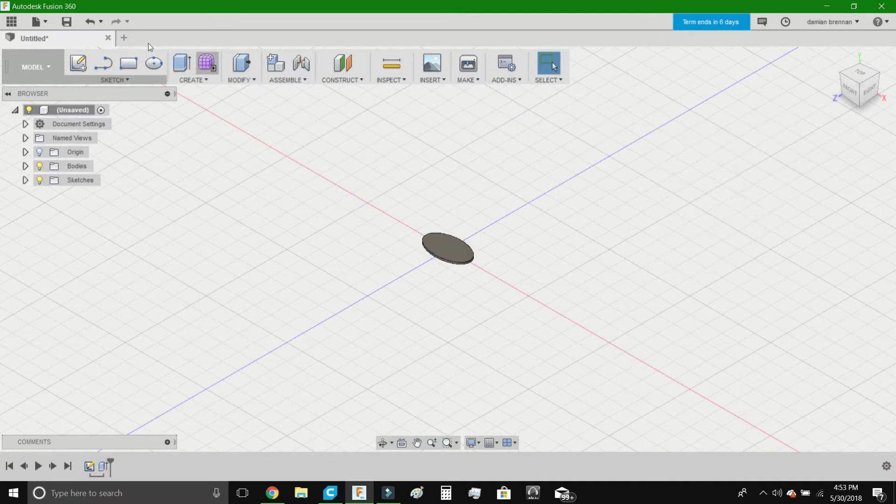
# - Sketch a 25.5 mm by 14 mm ellipse on the elliptical disc's upper face, centred on the origin
pyautogui.click(117, 79)
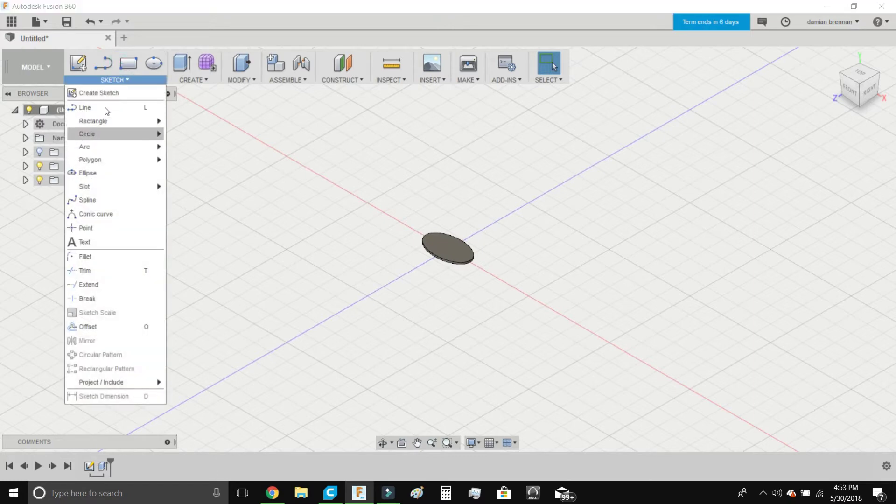
pyautogui.click(100, 173)
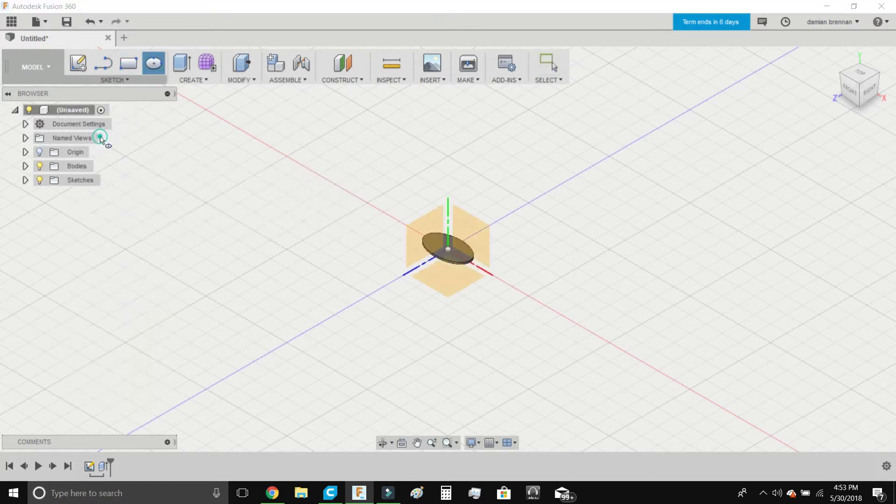
pyautogui.click(357, 203)
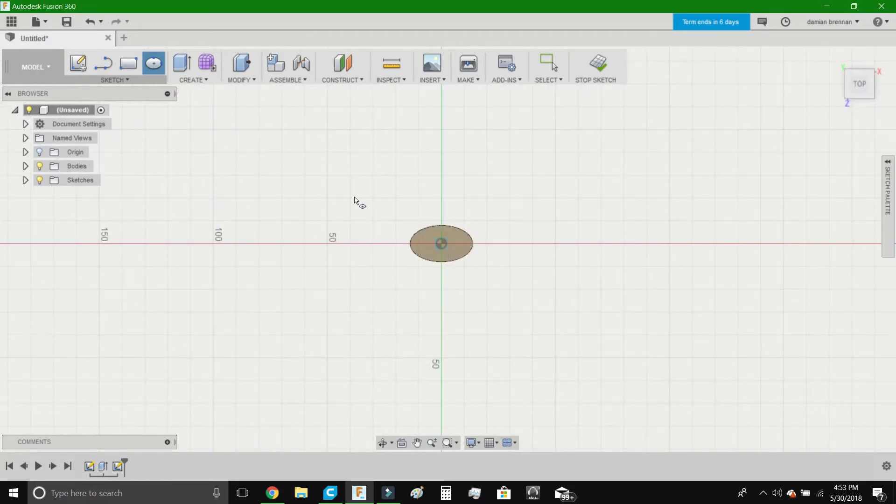
pyautogui.scroll(6, 354, 198)
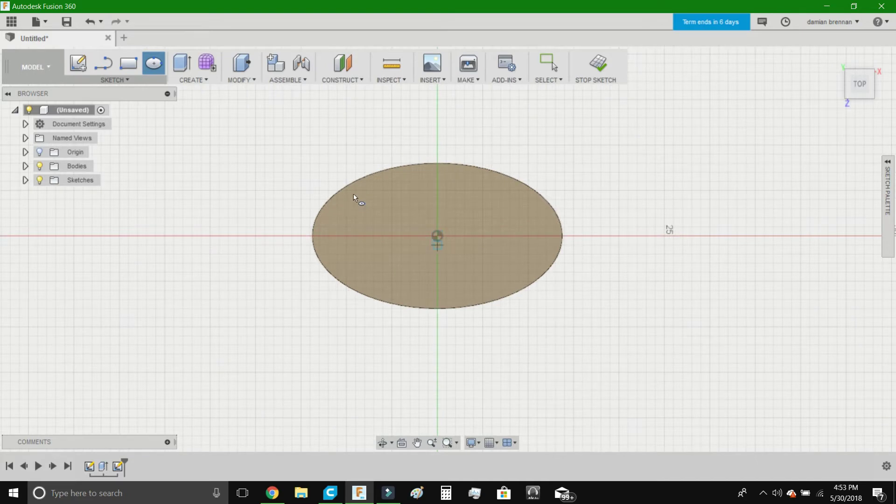
pyautogui.click(351, 189)
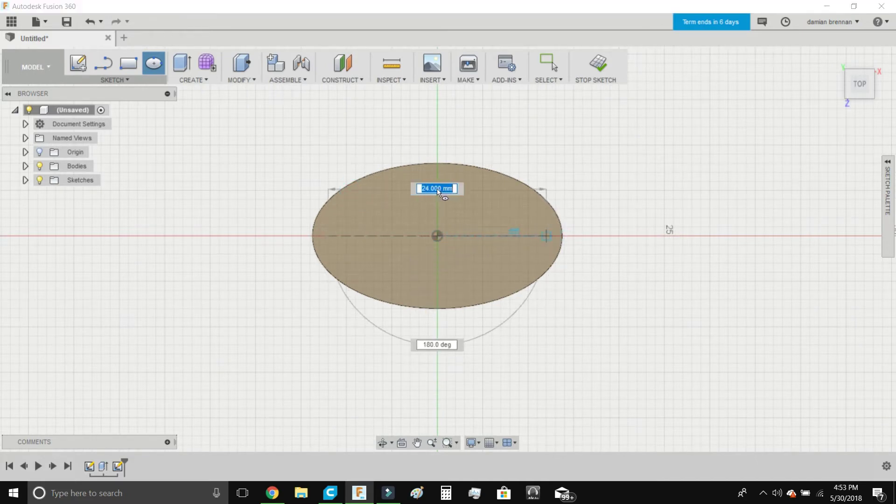
pyautogui.scroll(2, 428, 189)
pyautogui.write('25.')
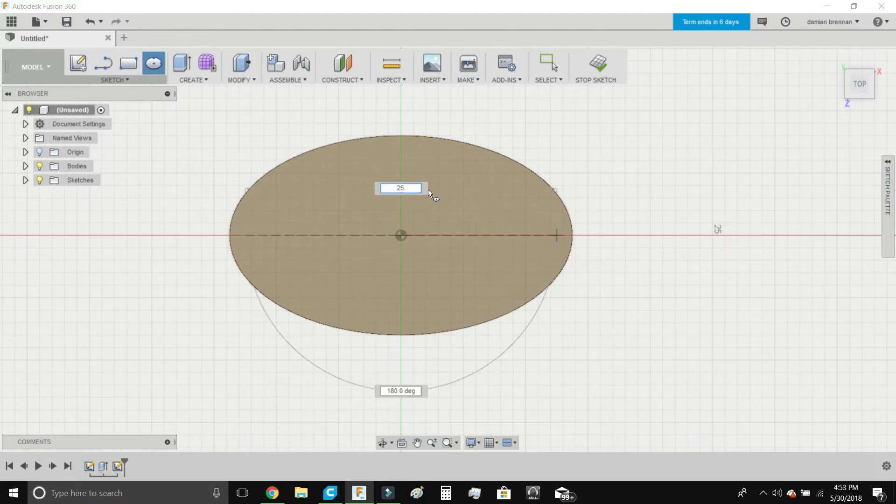
pyautogui.write('5')
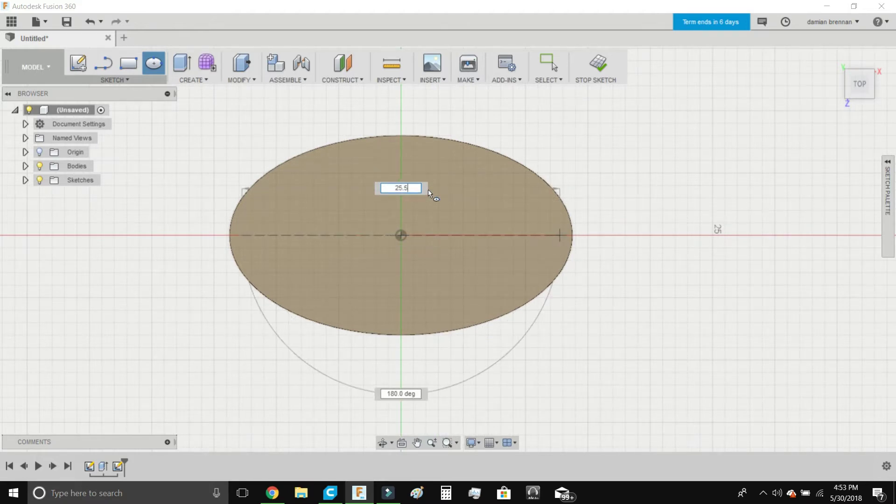
pyautogui.press('Tab')
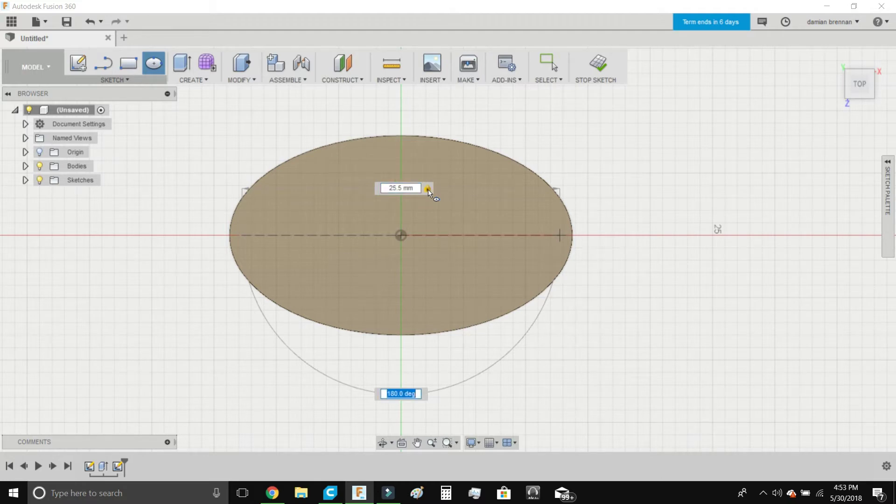
pyautogui.press('Return')
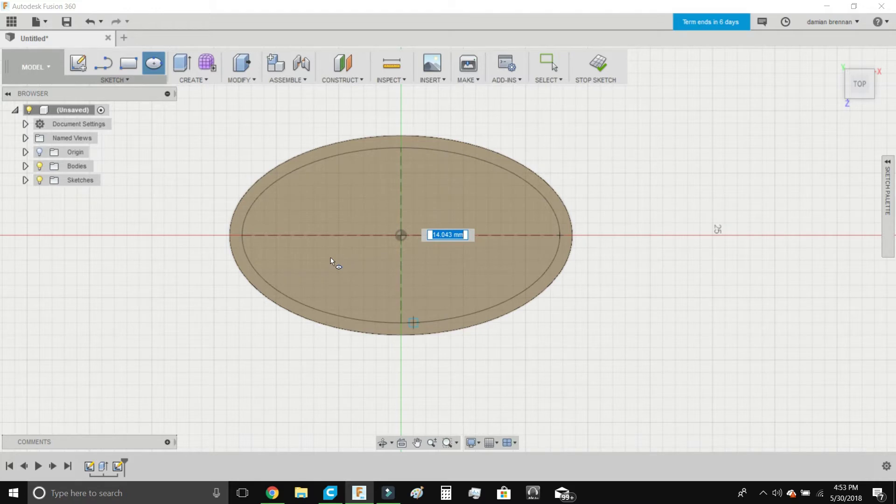
pyautogui.write('14')
pyautogui.press('Tab')
pyautogui.press('Return')
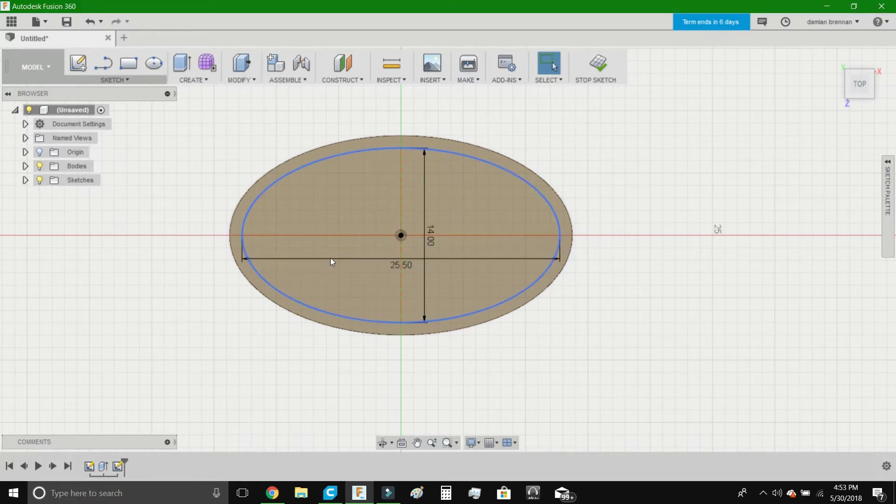
# - Extrude the ring between the two ellipses 67 mm, joined to the base disc
pyautogui.press('e')
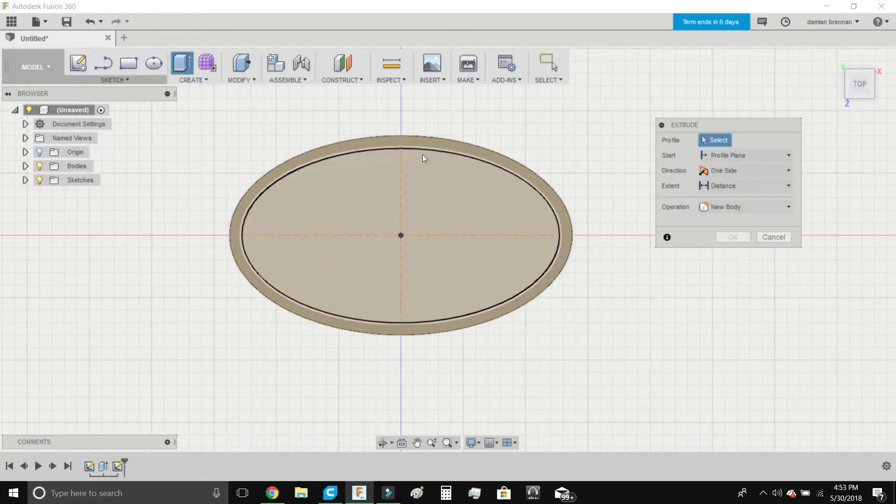
pyautogui.click(431, 147)
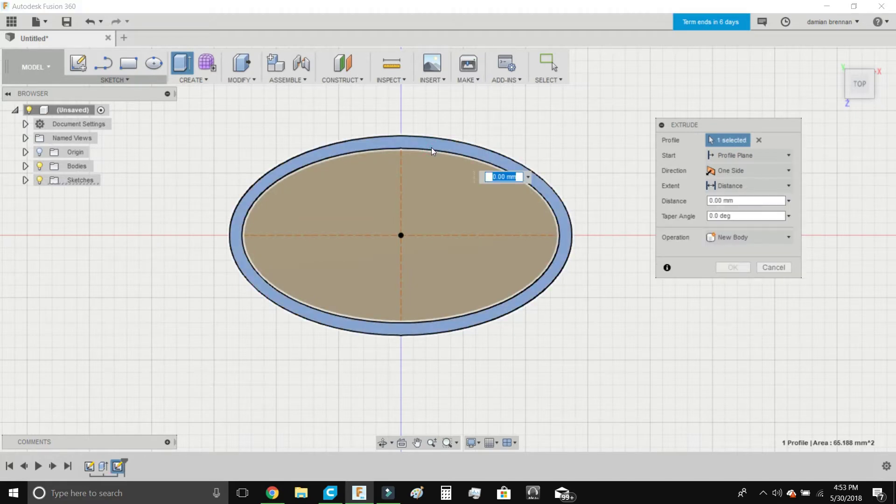
pyautogui.write('3')
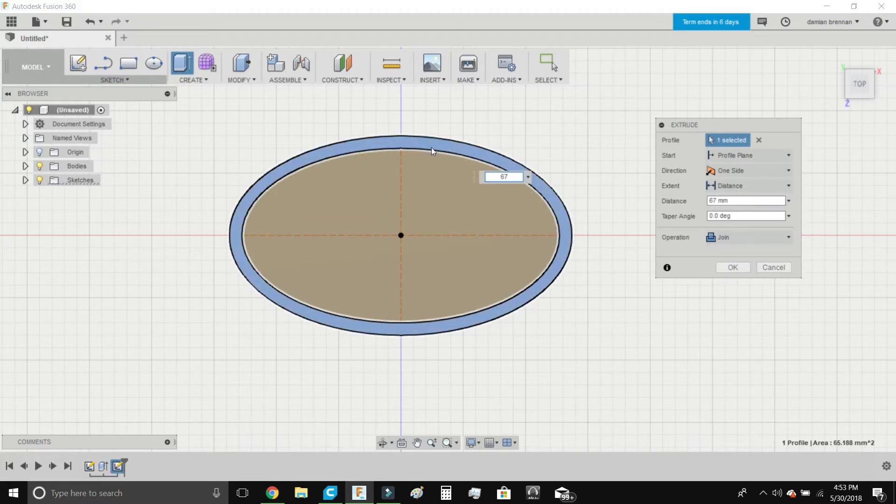
pyautogui.press('Return')
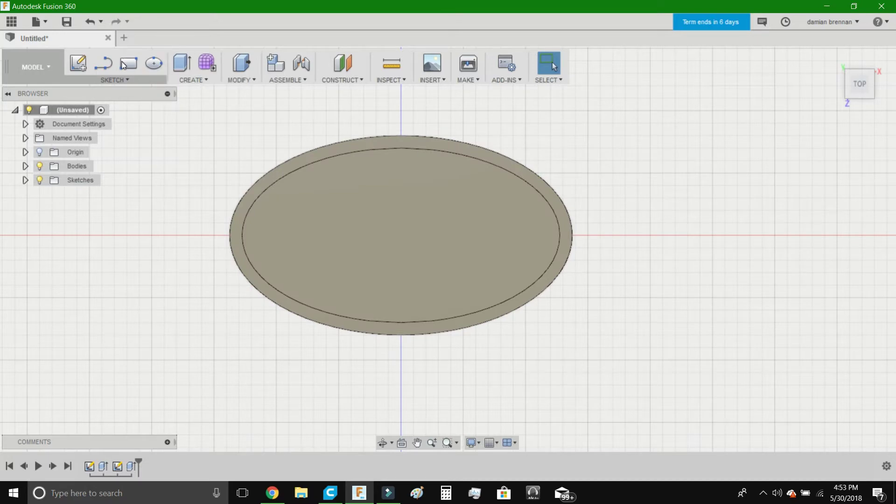
# - Sketch a 5 mm diameter circle on the floor inside the elliptical wall, centred on the origin
pyautogui.click(95, 80)
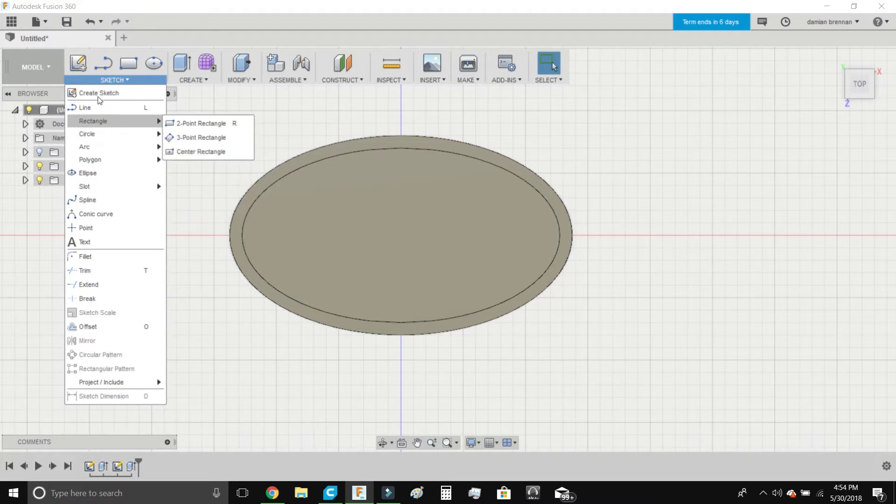
pyautogui.click(201, 135)
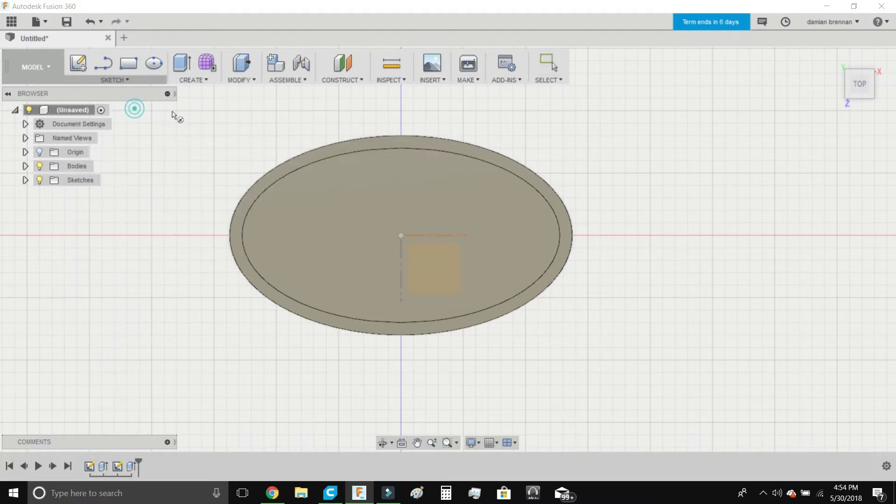
pyautogui.click(319, 189)
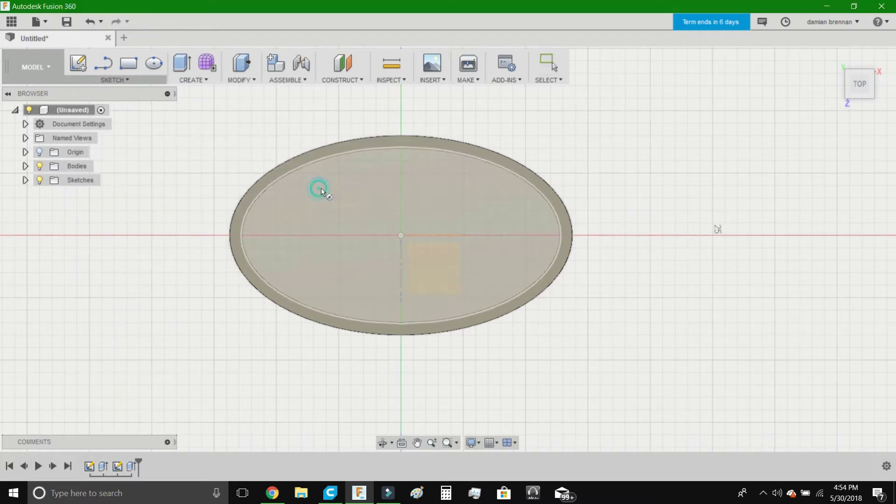
pyautogui.click(321, 189)
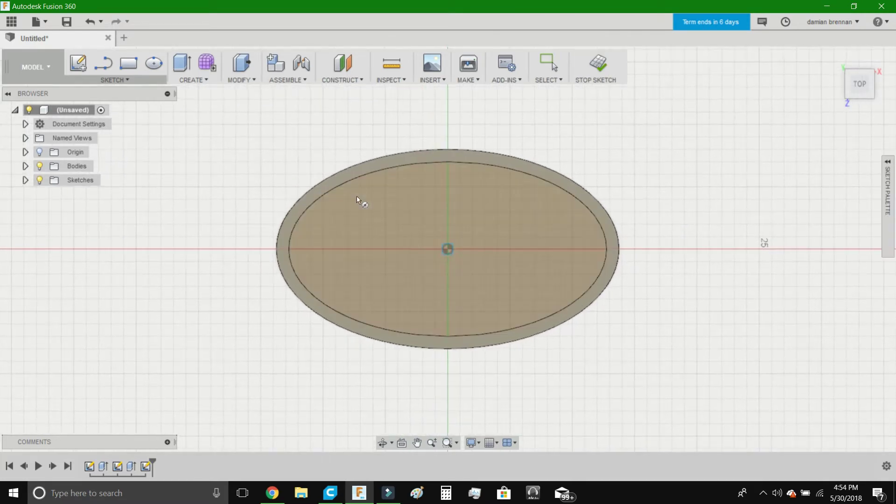
pyautogui.click(447, 249)
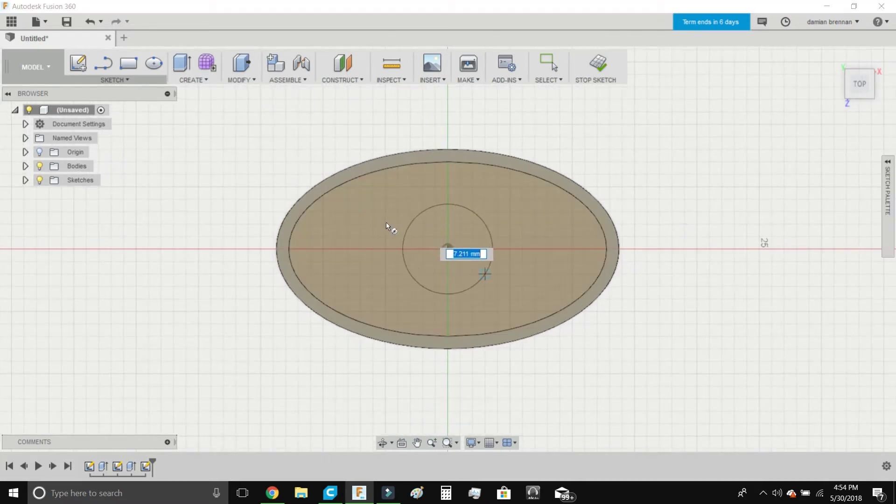
pyautogui.write('5')
pyautogui.press('Tab')
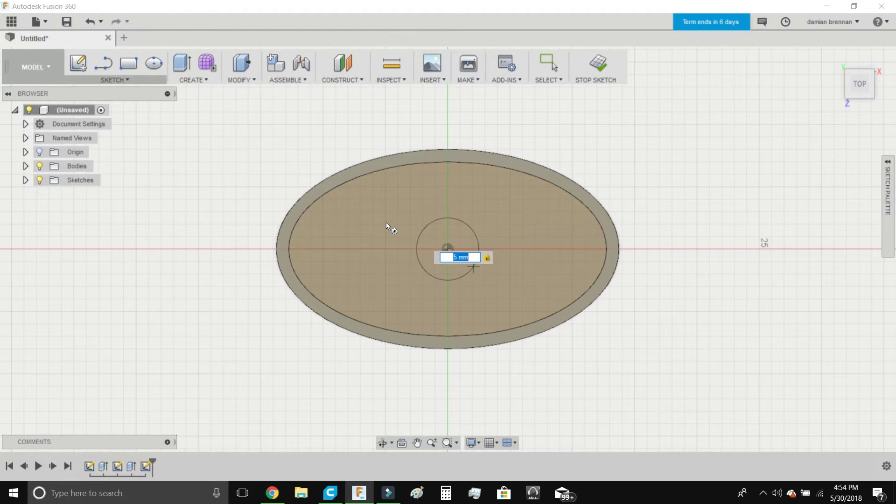
pyautogui.press('Return')
pyautogui.press('Escape')
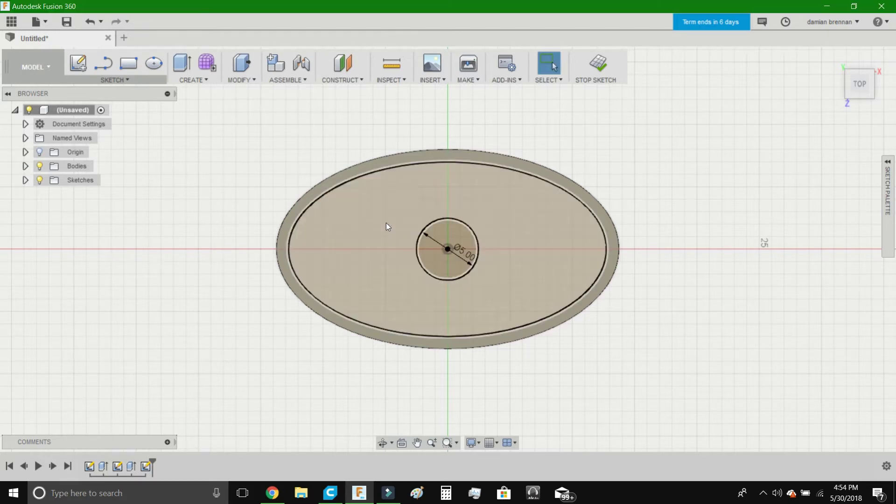
# - Extrude the 5 mm circle by -1 mm to cut a hole through the floor
pyautogui.press('e')
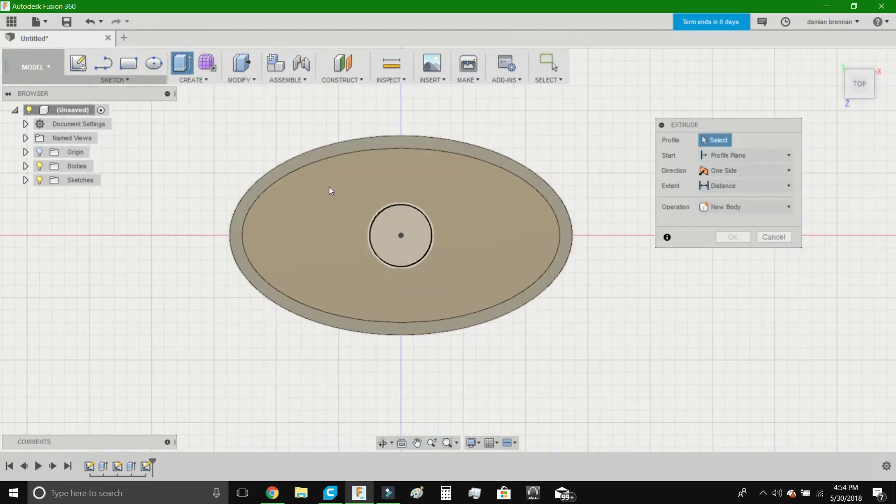
pyautogui.write('1')
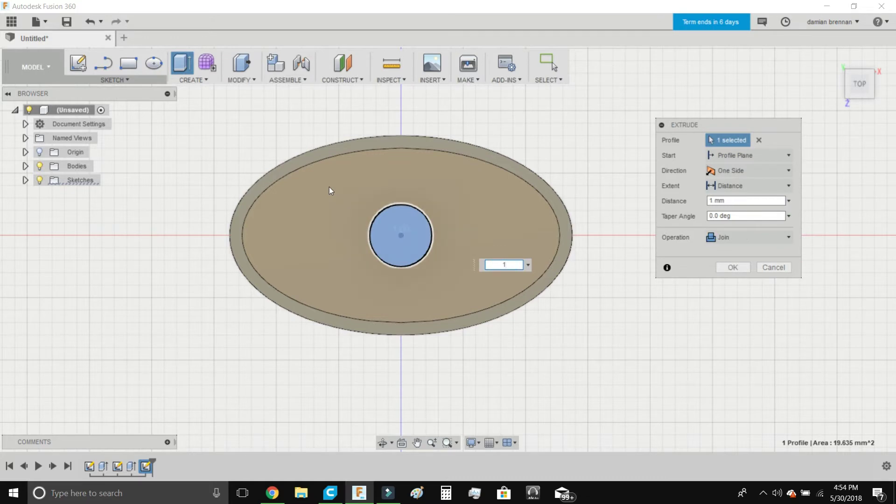
pyautogui.write('-1')
pyautogui.press('Return')
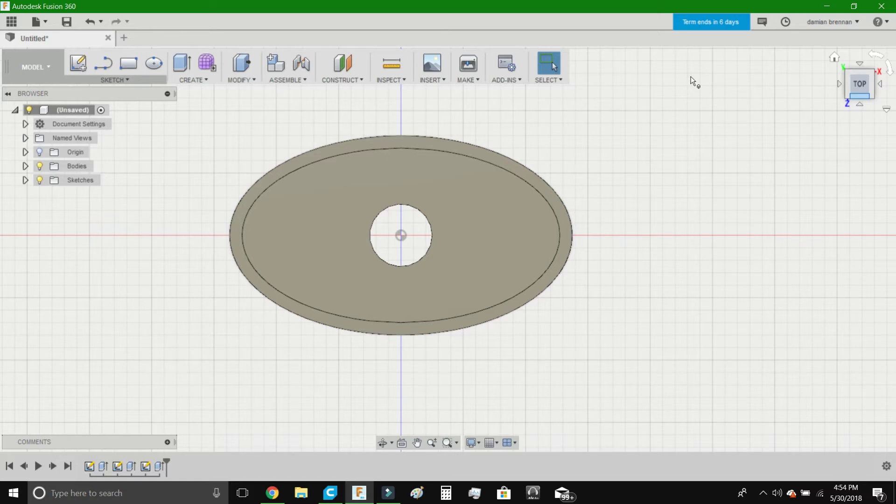
# - Show the whole elliptical tube in the front view
pyautogui.click(864, 96)
pyautogui.click(860, 96)
pyautogui.scroll(-9, 416, 267)
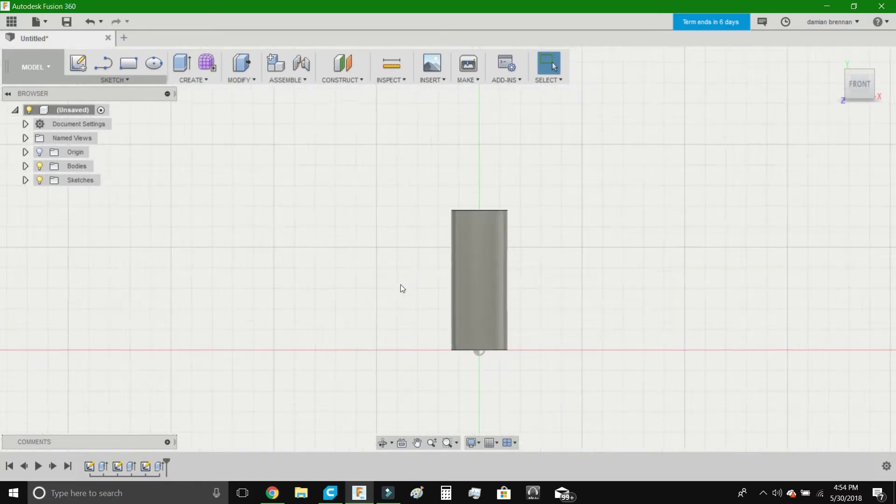
# - Add sketch text with the owner's first name in capitals on the front plane over the tube, with a height of 21 mm
pyautogui.scroll(-1, 400, 284)
pyautogui.moveTo(679, 64)
pyautogui.keyDown('shift'); pyautogui.mouseDown(button='middle')
pyautogui.moveTo(719, 140)
pyautogui.moveTo(658, 101)
pyautogui.moveTo(668, 86)
pyautogui.moveTo(779, 70)
pyautogui.moveTo(733, 191)
pyautogui.moveTo(700, 112)
pyautogui.moveTo(654, 98)
pyautogui.moveTo(668, 60)
pyautogui.moveTo(700, 49)
pyautogui.moveTo(672, 33)
pyautogui.moveTo(651, 42)
pyautogui.mouseUp(button='middle'); pyautogui.keyUp('shift')
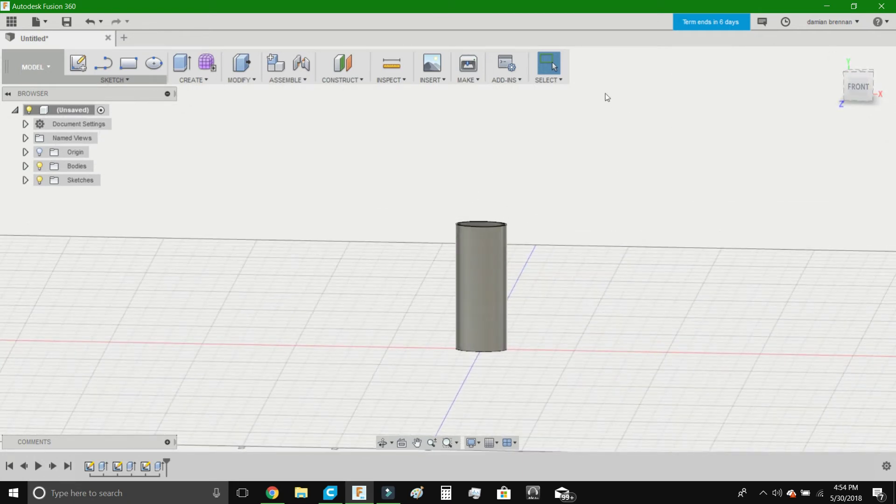
pyautogui.click(688, 77)
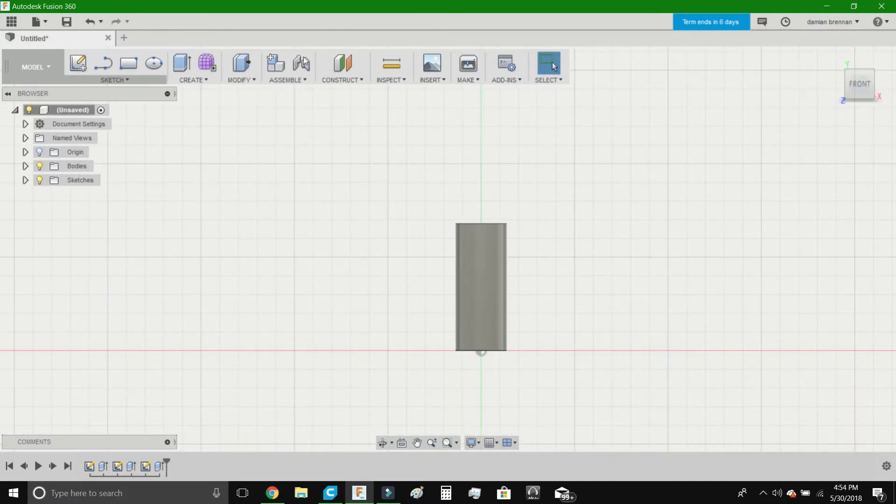
pyautogui.write('s')
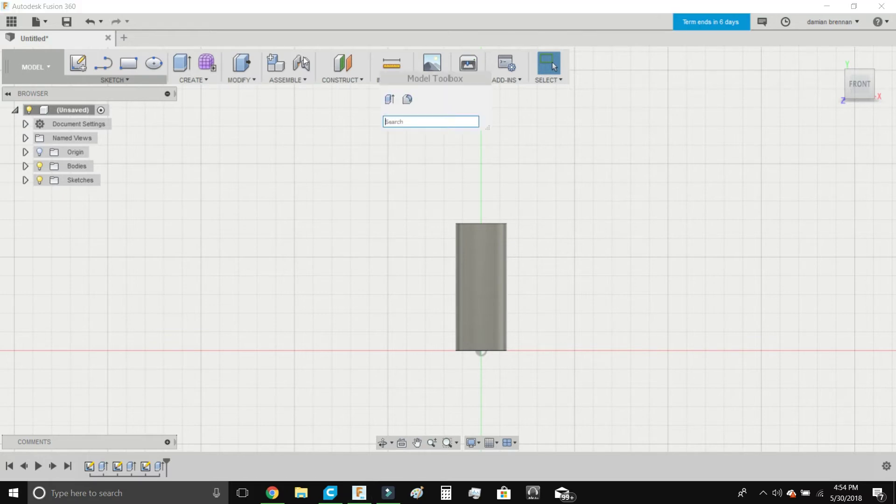
pyautogui.write('text')
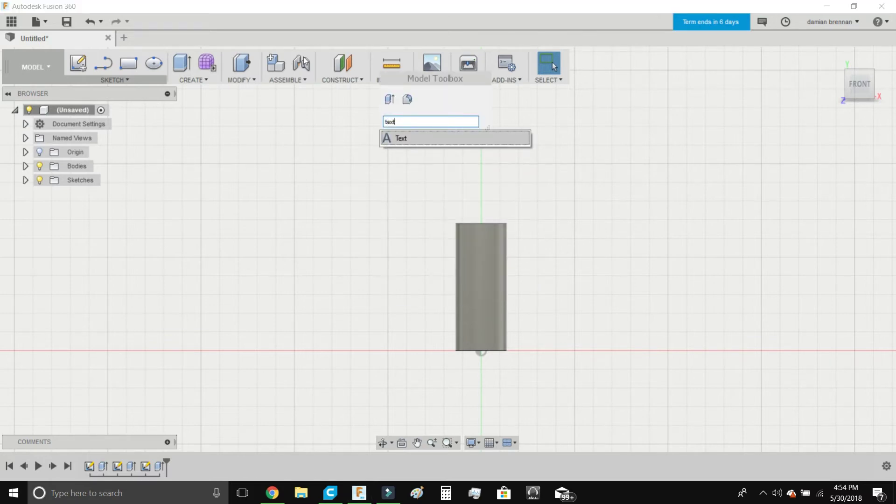
pyautogui.press('Return')
pyautogui.click(513, 318)
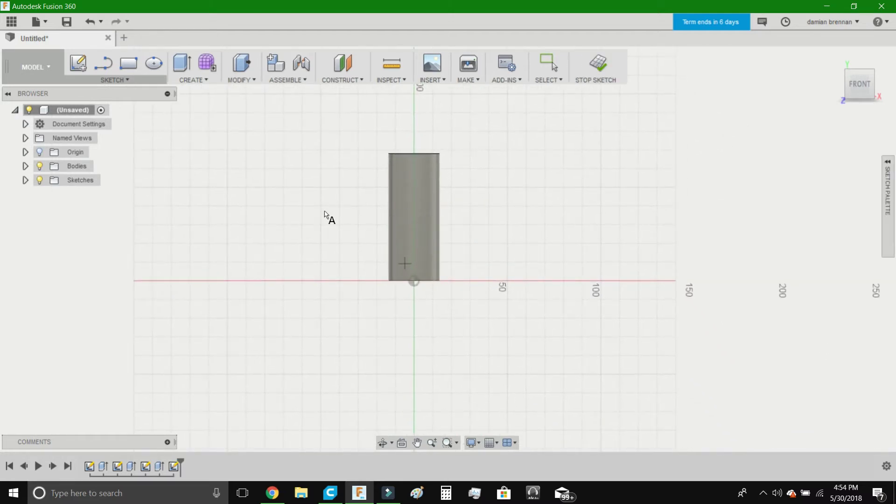
pyautogui.write('DAMIAN')
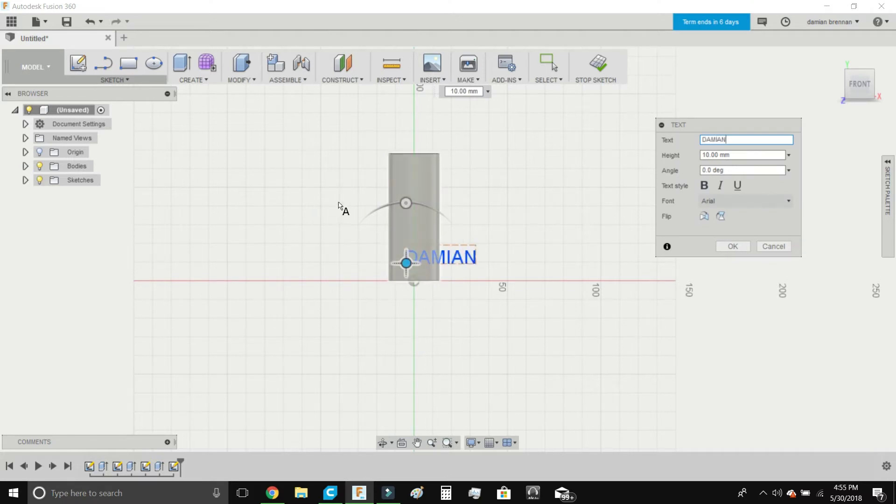
pyautogui.click(788, 155)
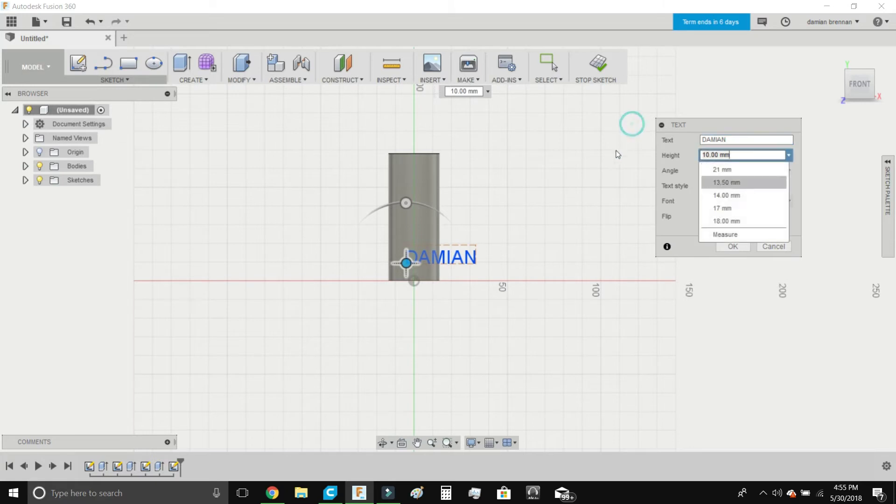
pyautogui.click(728, 170)
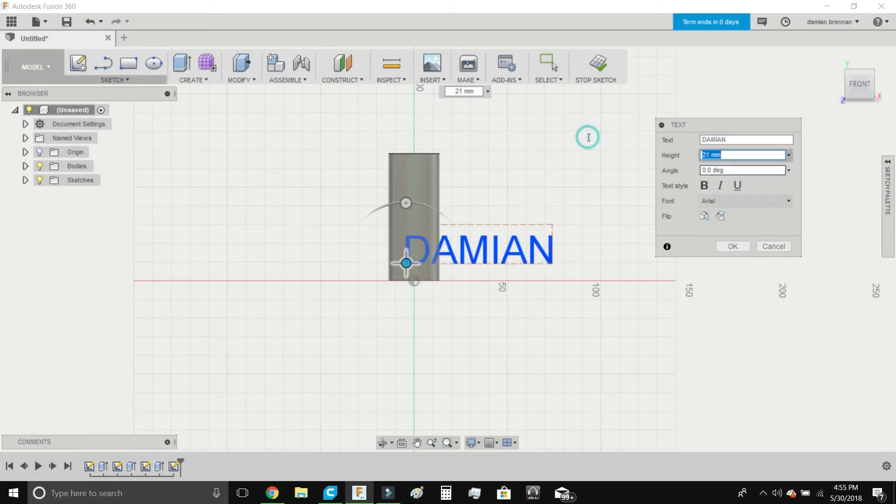
# - Set the name text in the Hollywood Hills font and rotate it 90 degrees, placing it vertically along the middle of the tube
pyautogui.click(739, 200)
pyautogui.scroll(-20, 742, 257)
pyautogui.scroll(-2, 707, 271)
pyautogui.click(715, 273)
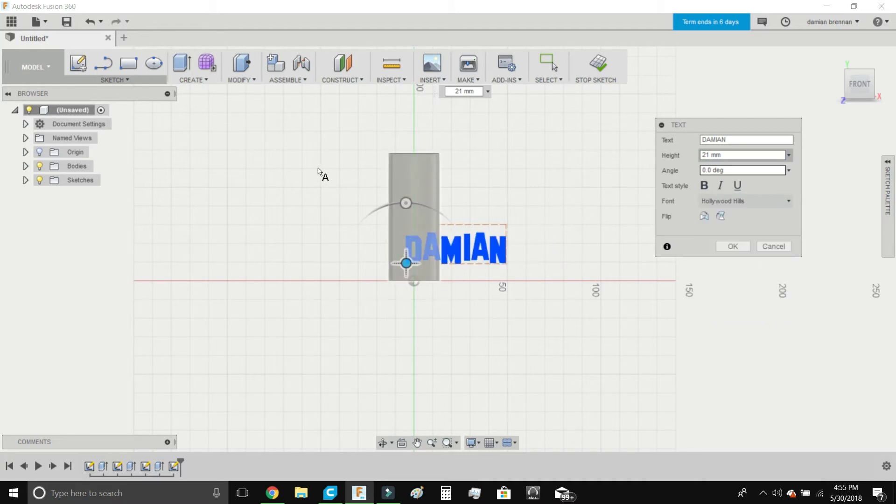
pyautogui.moveTo(405, 203); pyautogui.dragTo(430, 268)
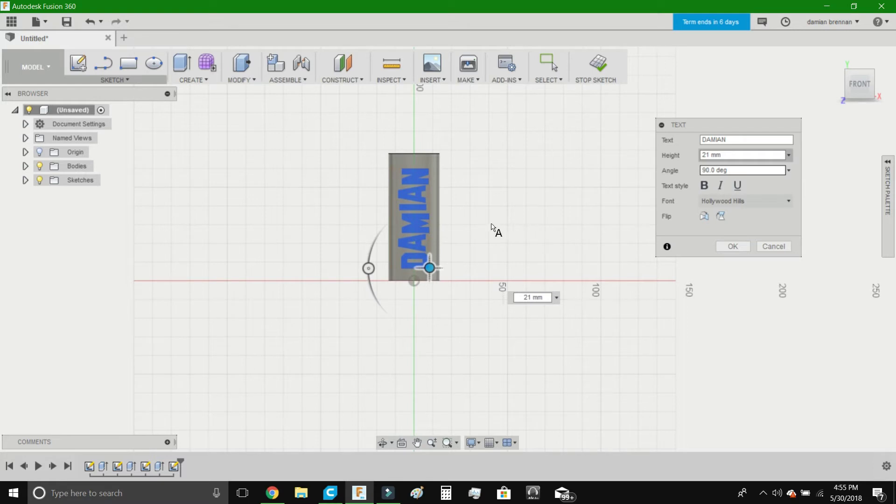
pyautogui.press('Return')
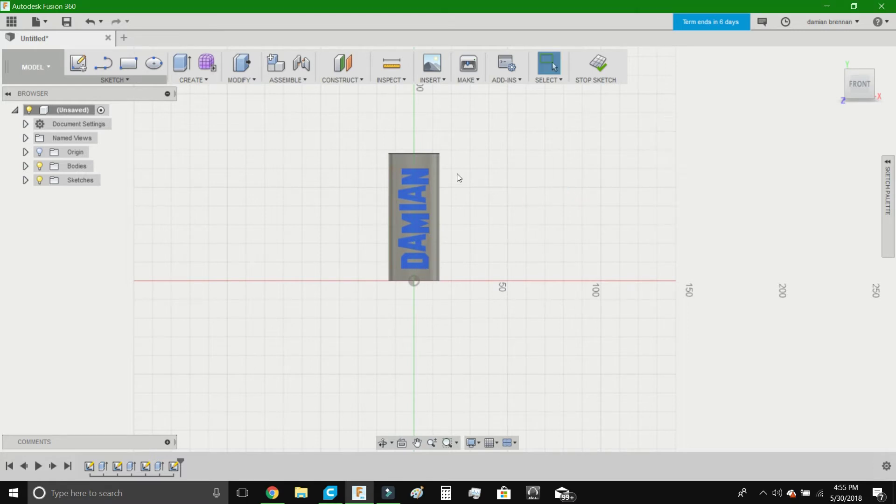
# - Extrude the name text 0.75 mm starting from the tube's outer face, joined to the body
pyautogui.press('e')
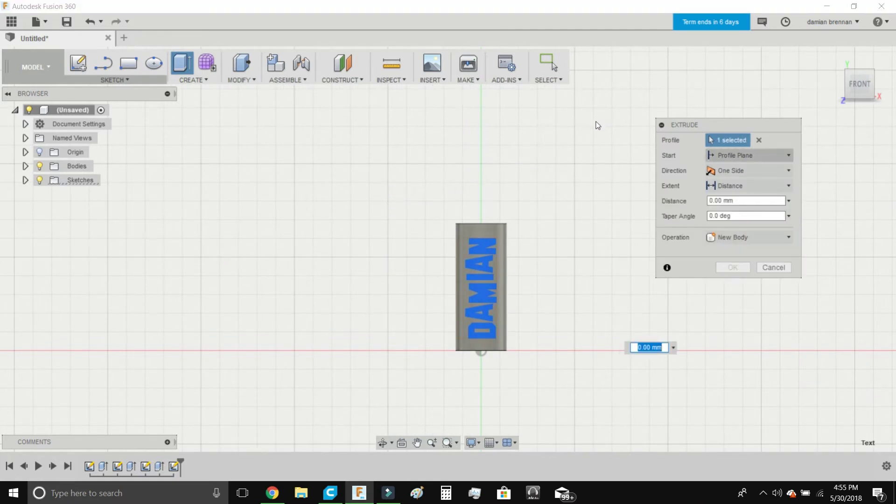
pyautogui.click(747, 154)
pyautogui.click(737, 199)
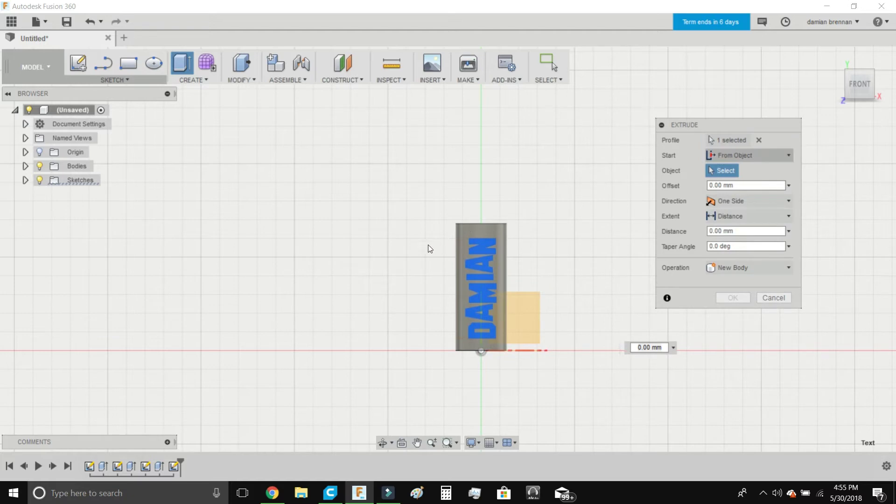
pyautogui.click(402, 218)
pyautogui.press('BackSpace')
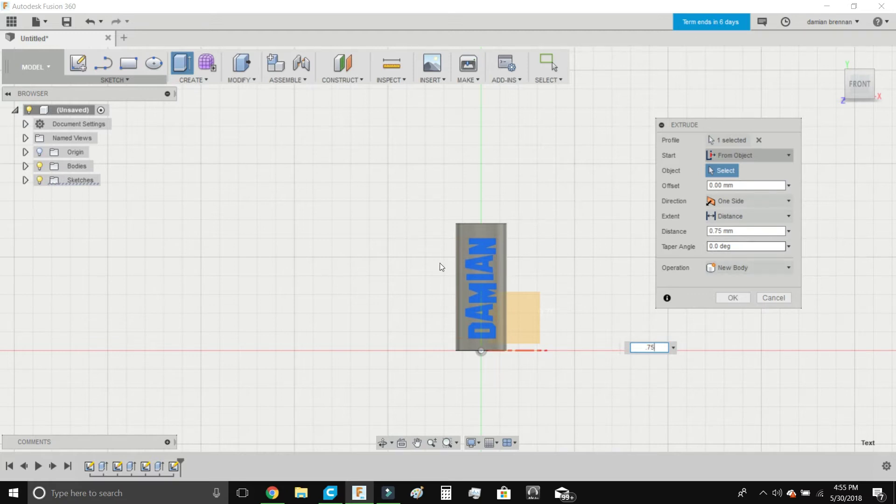
pyautogui.click(723, 267)
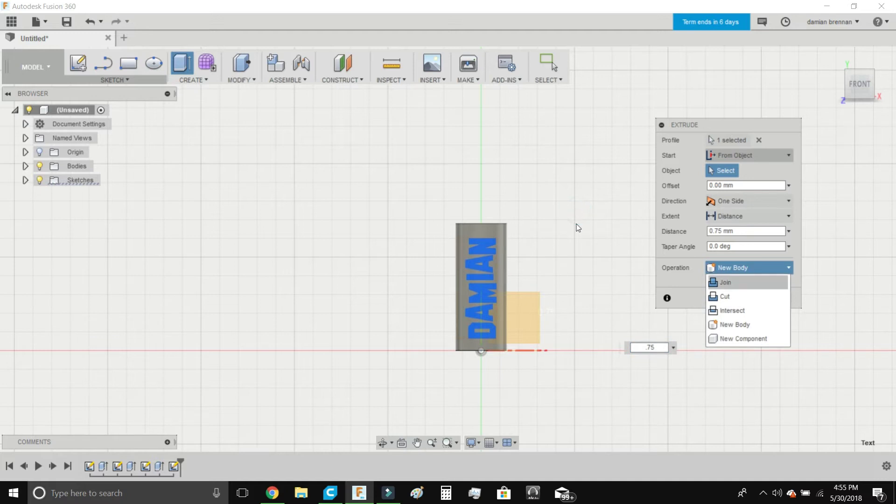
pyautogui.click(720, 281)
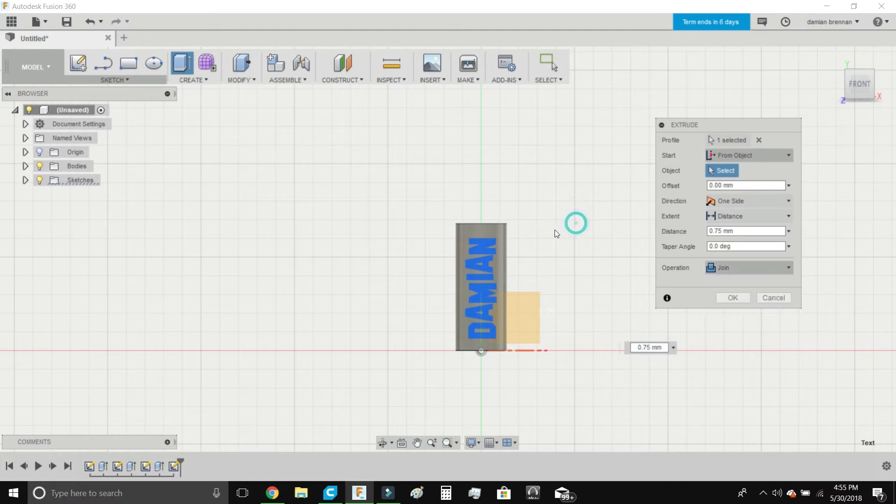
pyautogui.click(401, 253)
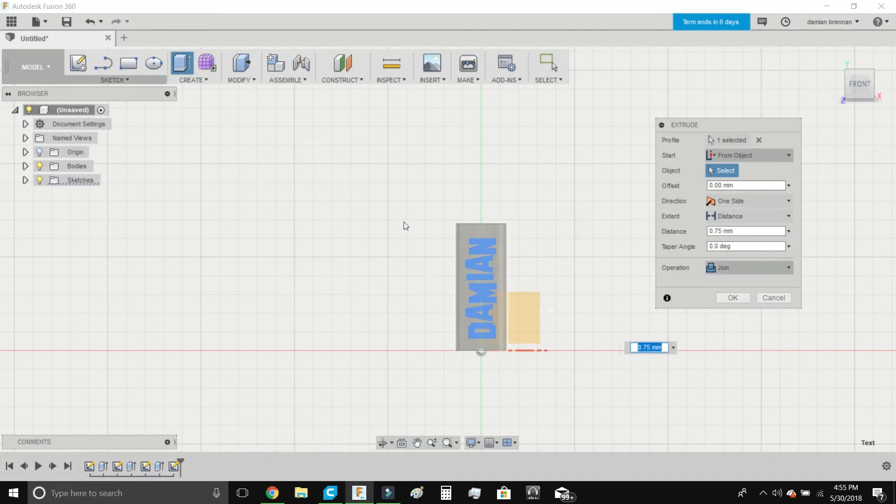
pyautogui.click(483, 273)
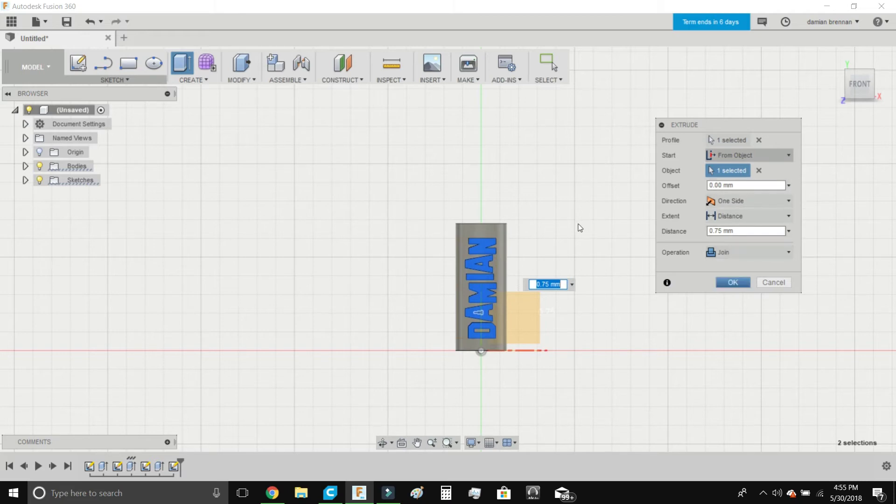
pyautogui.press('Return')
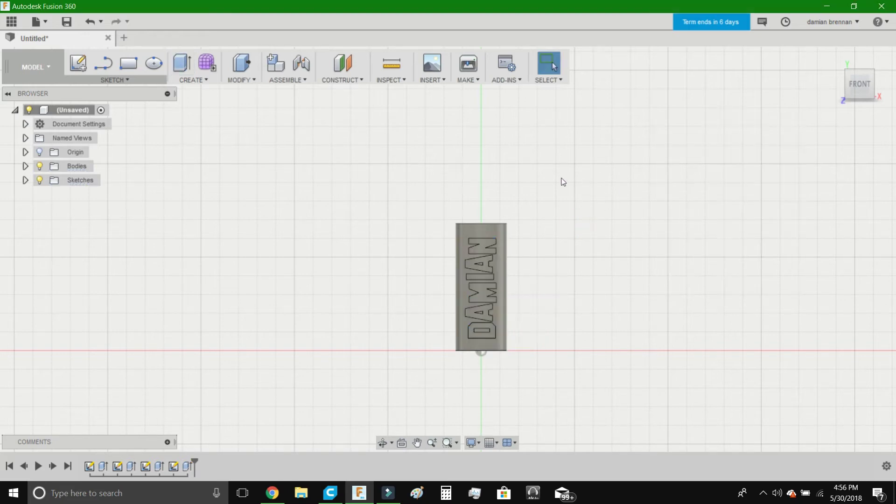
# - Rotate the whole tube body 180 degrees about its vertical axis so the blank side faces front
pyautogui.moveTo(692, 75)
pyautogui.keyDown('shift'); pyautogui.mouseDown(button='middle')
pyautogui.moveTo(670, 102)
pyautogui.moveTo(648, 104)
pyautogui.moveTo(674, 107)
pyautogui.moveTo(670, 83)
pyautogui.mouseUp(button='middle'); pyautogui.keyUp('shift')
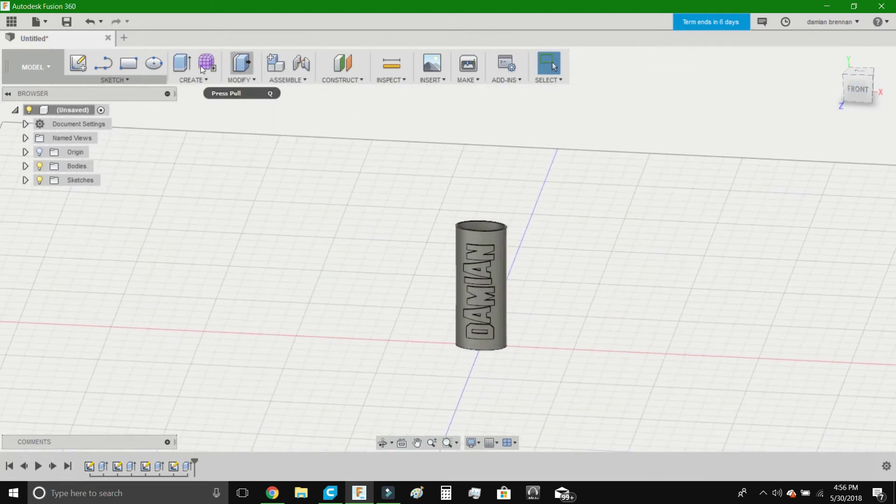
pyautogui.click(240, 70)
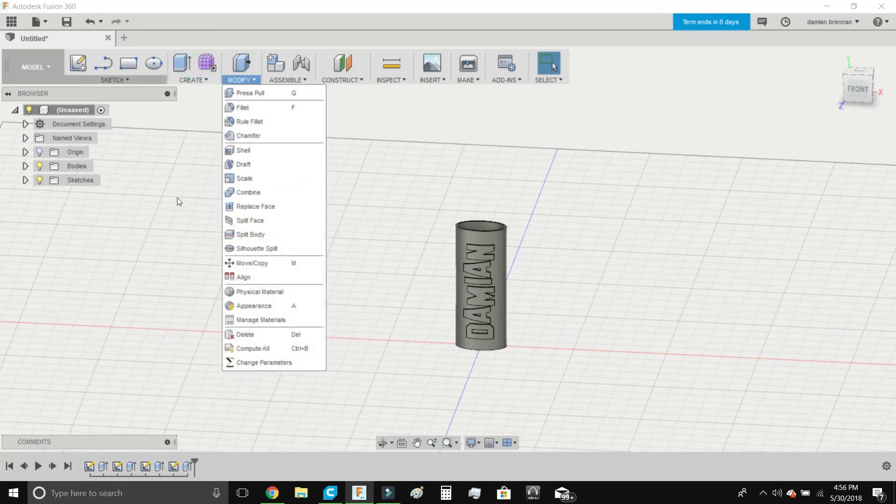
pyautogui.click(248, 262)
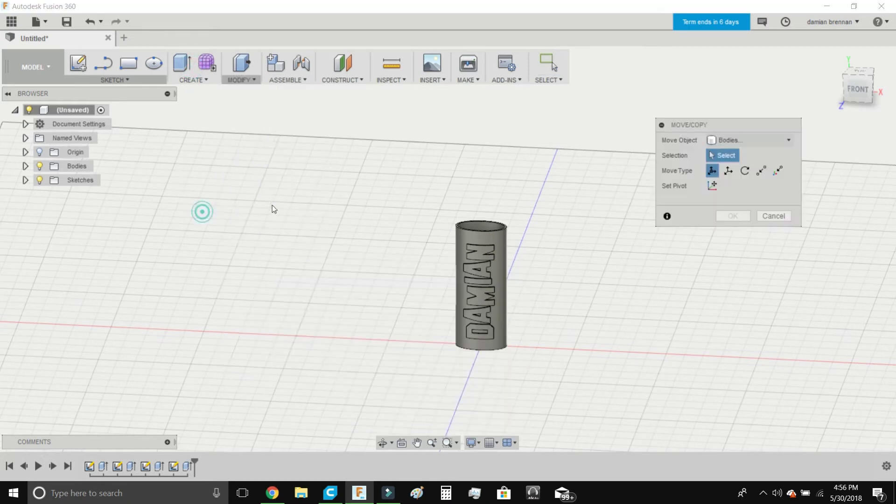
pyautogui.click(386, 188)
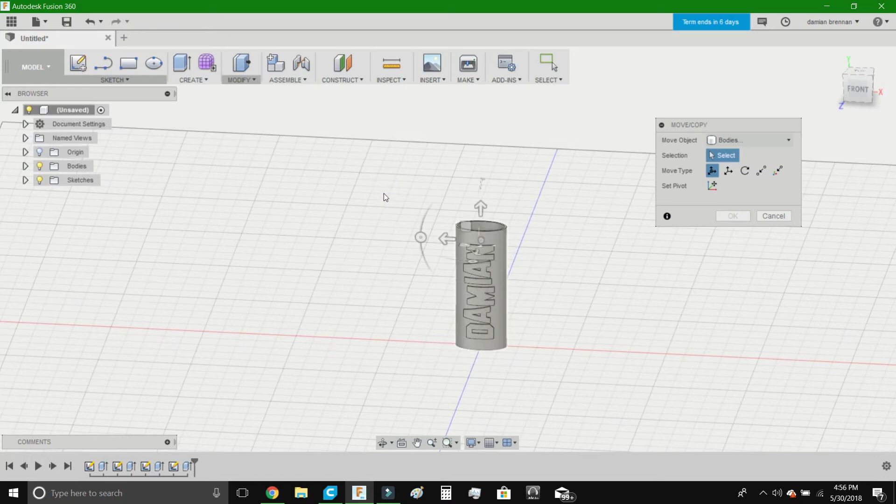
pyautogui.click(383, 194)
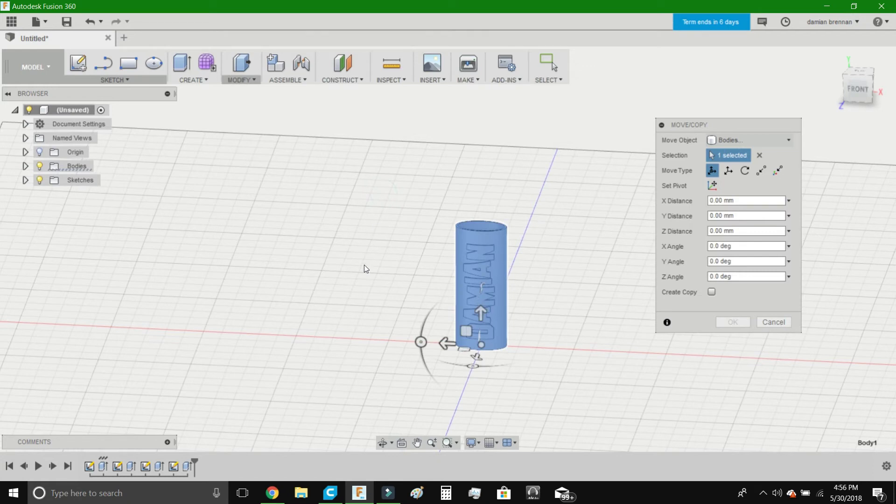
pyautogui.moveTo(421, 342); pyautogui.dragTo(398, 239)
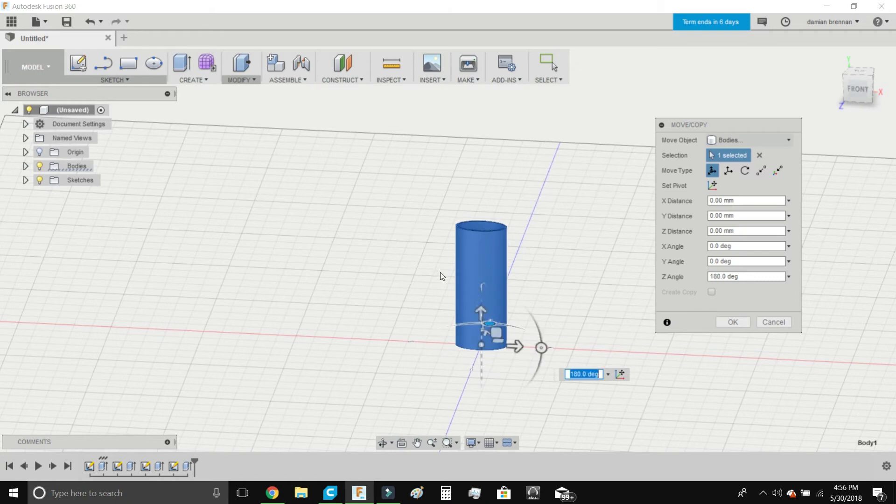
pyautogui.press('Return')
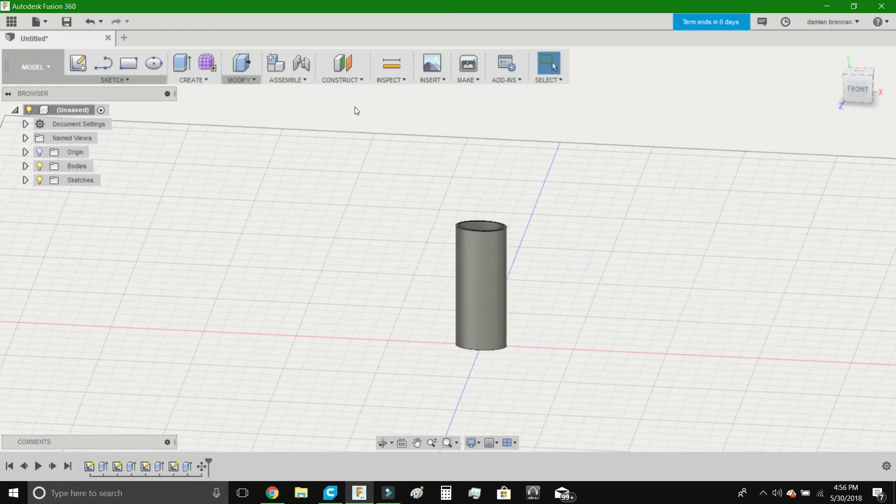
# - Insert the marijuana leaf SVG on the front plane at scale 1.00, offset 1.251 mm in X and 6.253 mm in Y, over the tube's lower part
pyautogui.click(433, 80)
pyautogui.press('Return')
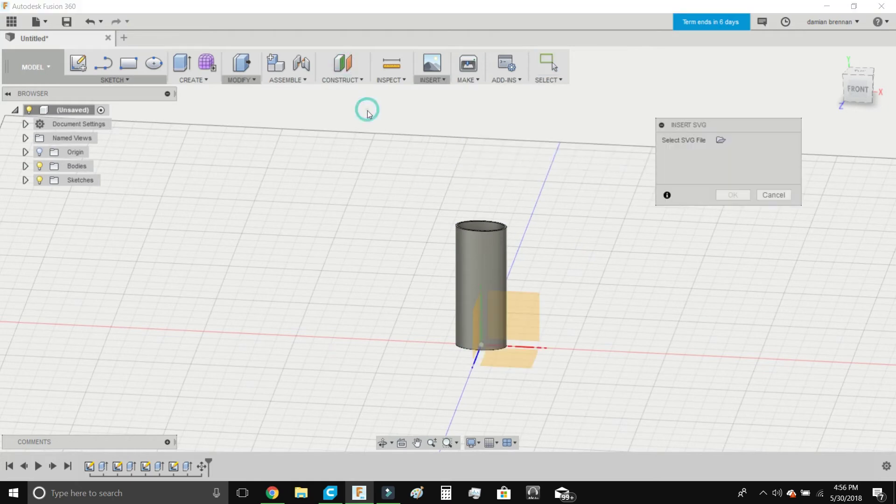
pyautogui.click(411, 251)
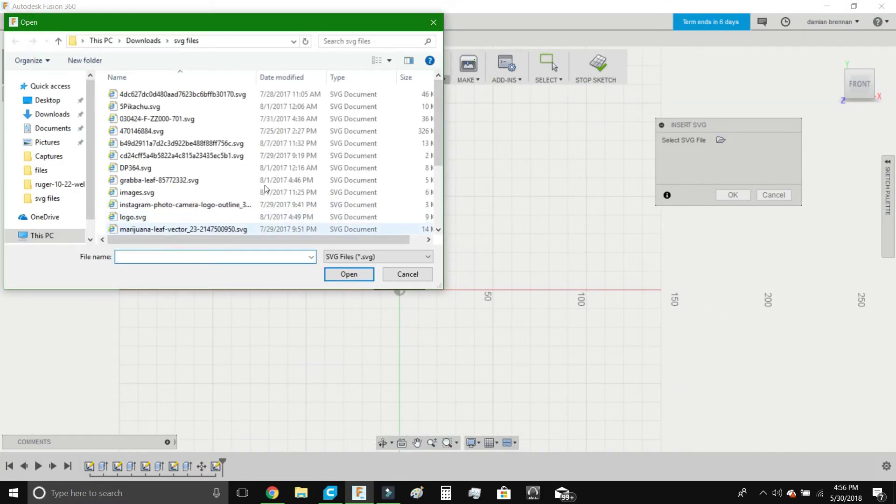
pyautogui.doubleClick(264, 189)
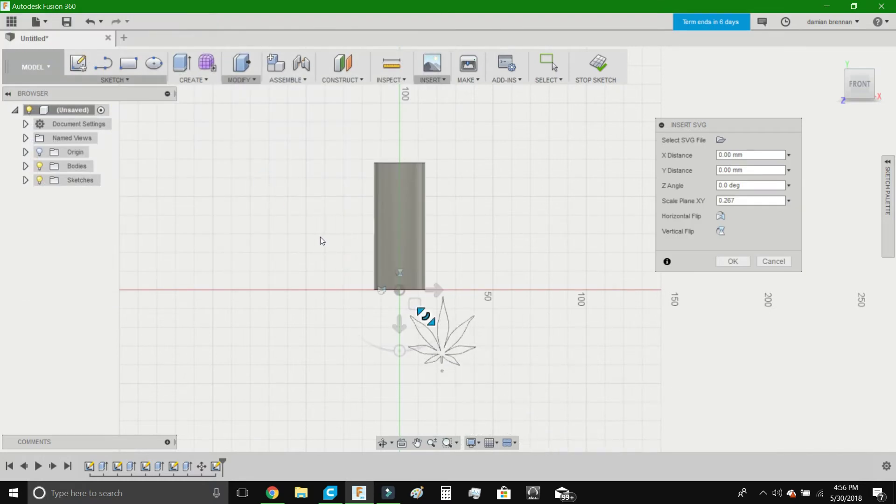
pyautogui.moveTo(317, 193)
pyautogui.mouseDown()
pyautogui.moveTo(300, 178)
pyautogui.moveTo(314, 197)
pyautogui.moveTo(304, 185)
pyautogui.moveTo(306, 194)
pyautogui.mouseUp()
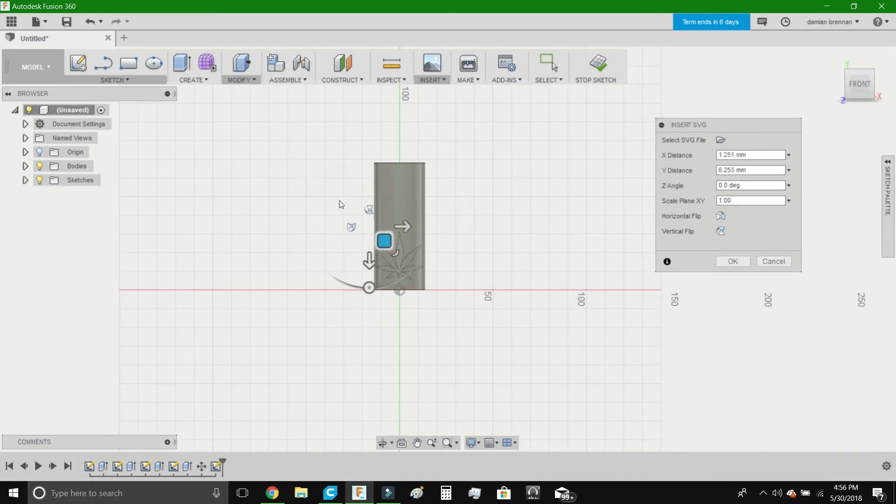
pyautogui.press('Return')
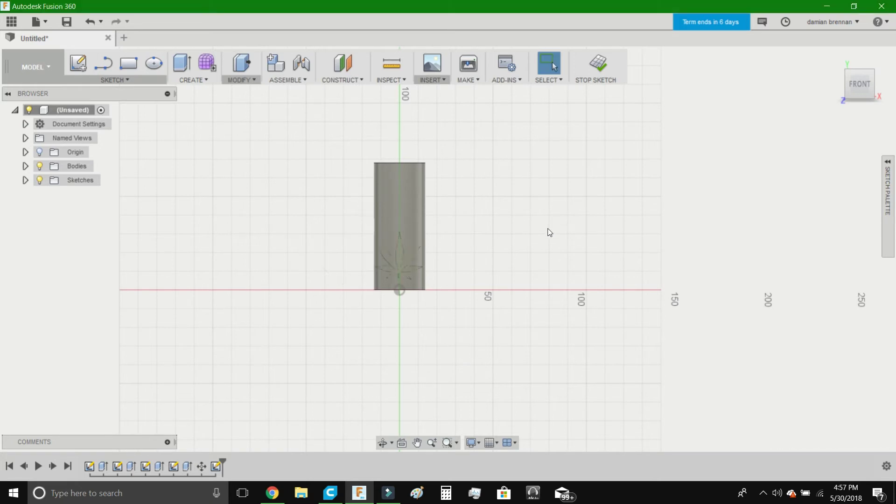
# - Extrude the leaf profile 0.75 mm, starting from the tube's outer face
pyautogui.scroll(-1, 266, 203)
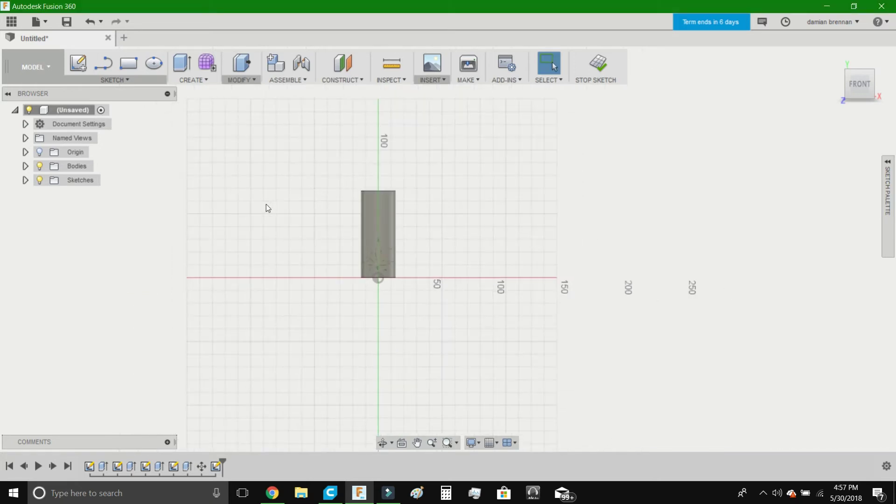
pyautogui.scroll(5, 264, 209)
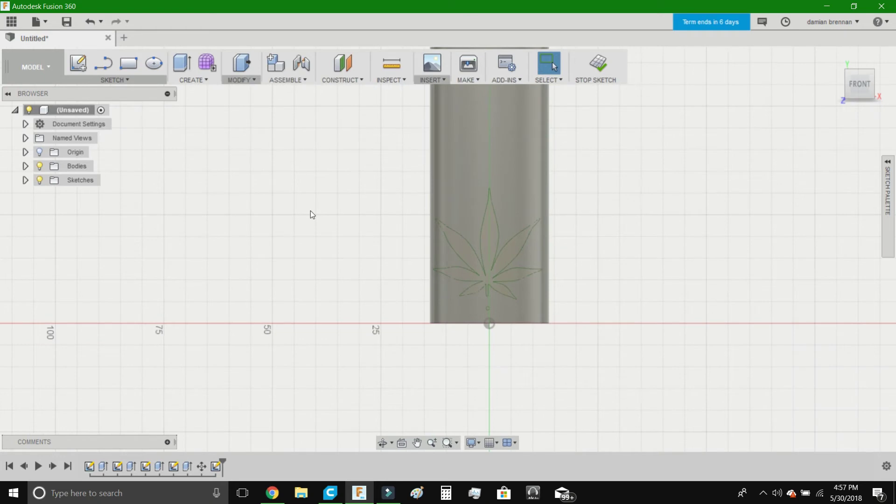
pyautogui.press('e')
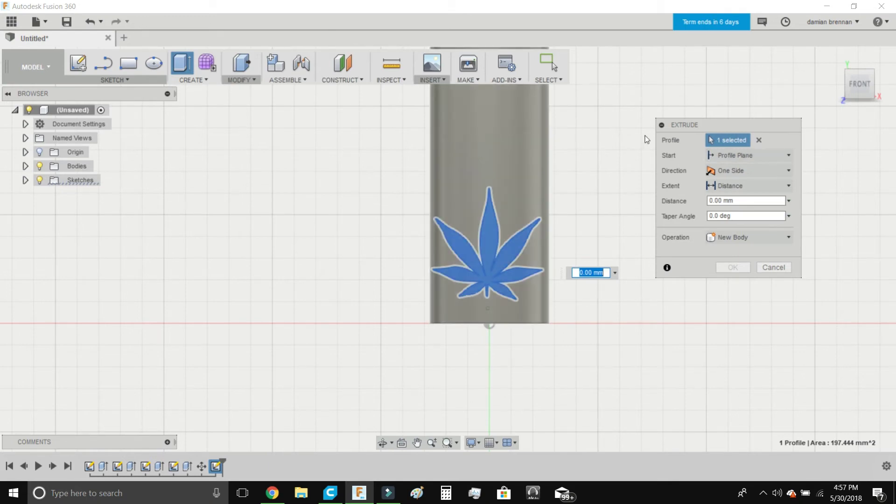
pyautogui.click(750, 156)
pyautogui.click(737, 198)
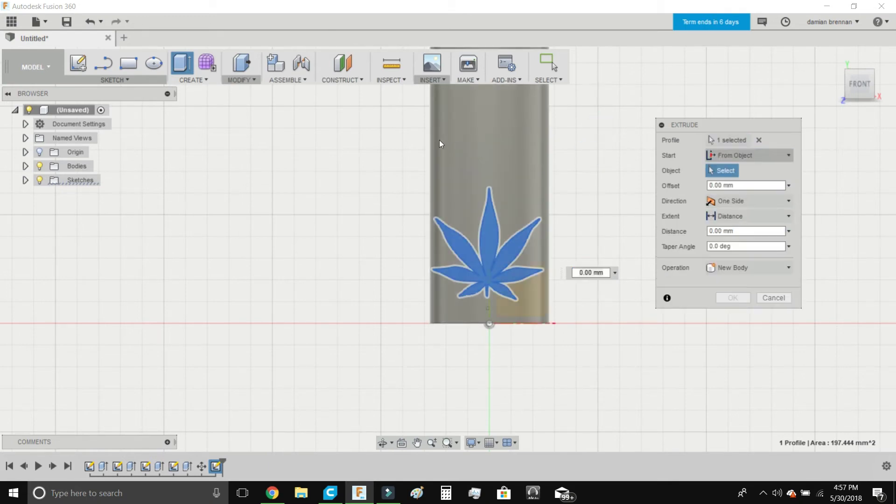
pyautogui.click(401, 133)
pyautogui.press('BackSpace')
pyautogui.write('.75')
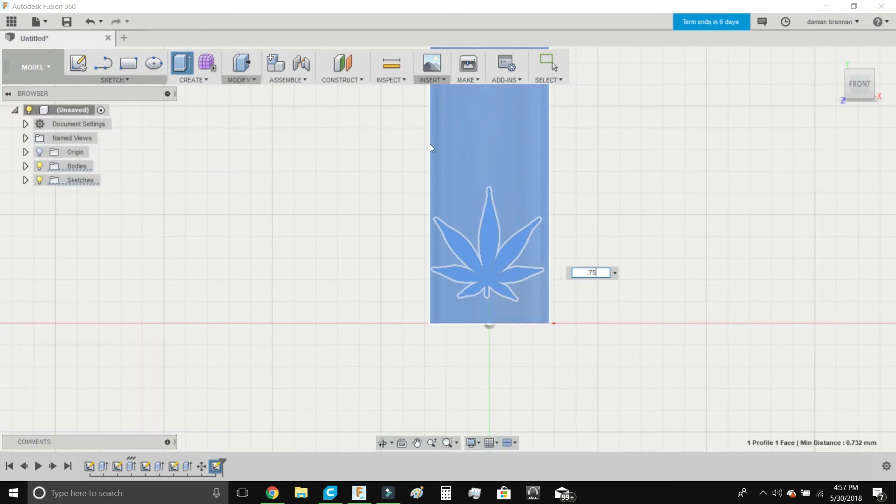
pyautogui.press('Return')
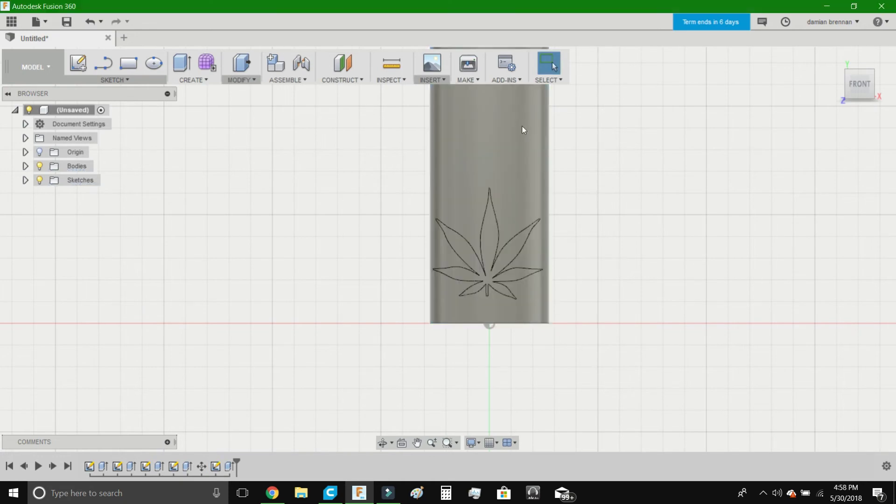
# - Set up a 3D print export of the tube body at High refinement, without sending it to a print utility
pyautogui.scroll(-4, 464, 231)
pyautogui.moveTo(691, 66)
pyautogui.keyDown('shift'); pyautogui.mouseDown(button='middle')
pyautogui.moveTo(621, 158)
pyautogui.moveTo(528, 182)
pyautogui.moveTo(368, 93)
pyautogui.moveTo(322, 112)
pyautogui.moveTo(364, 101)
pyautogui.moveTo(373, 242)
pyautogui.moveTo(386, 94)
pyautogui.mouseUp(button='middle'); pyautogui.keyUp('shift')
pyautogui.click(471, 79)
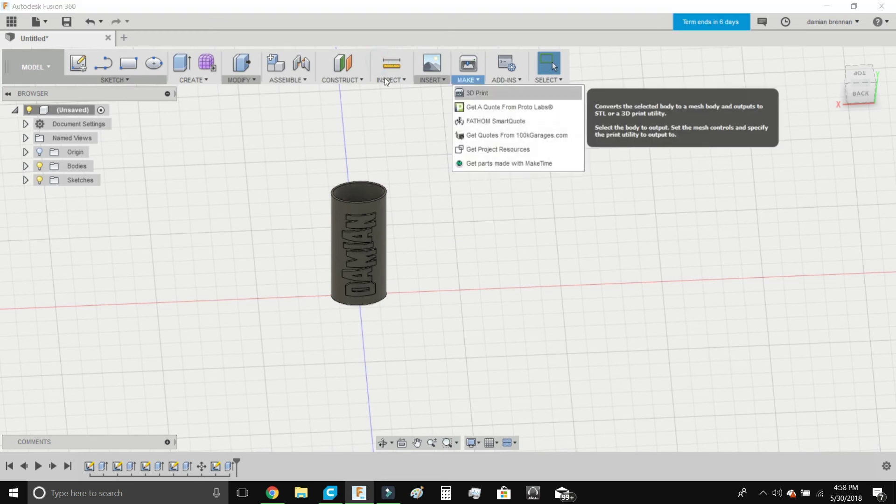
pyautogui.click(471, 90)
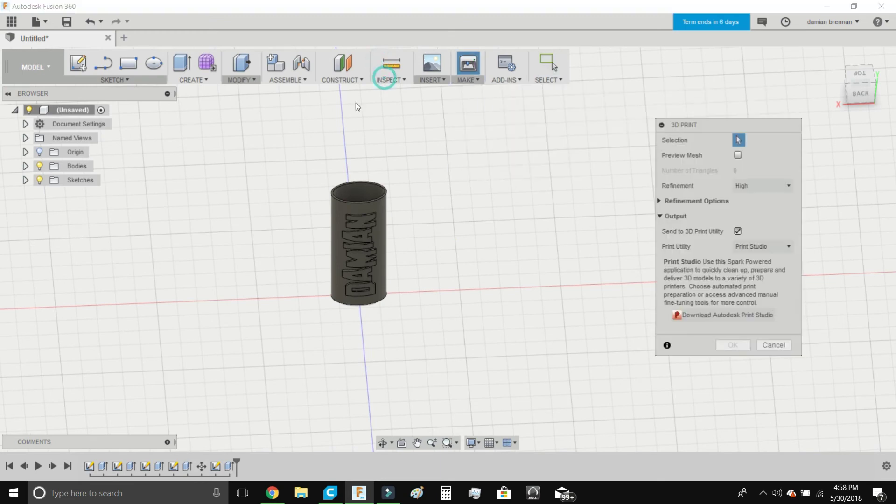
pyautogui.click(287, 176)
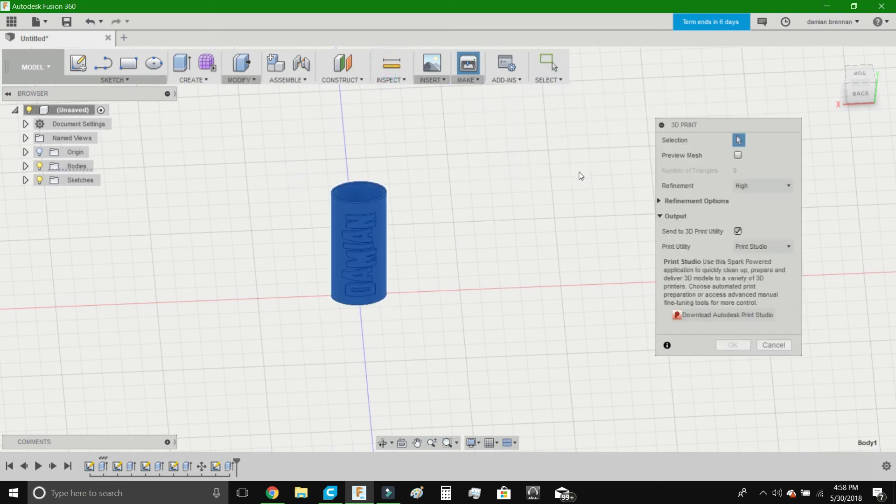
pyautogui.click(589, 186)
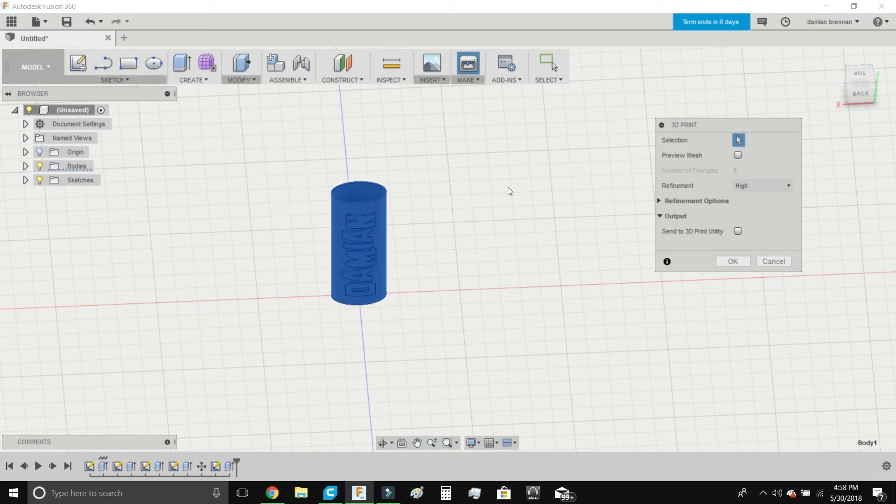
pyautogui.click(586, 208)
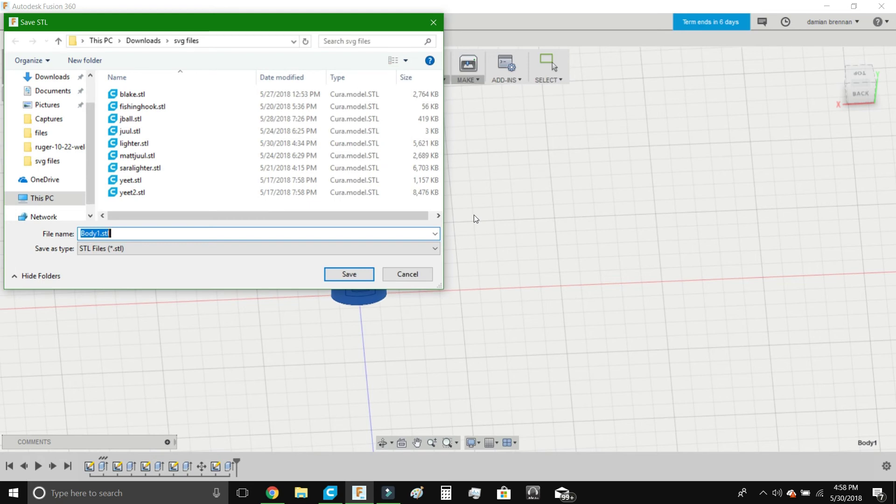
# - Save the exported STL in the svg files folder, named with the owner's first name followed by "lighter"
pyautogui.write('D')
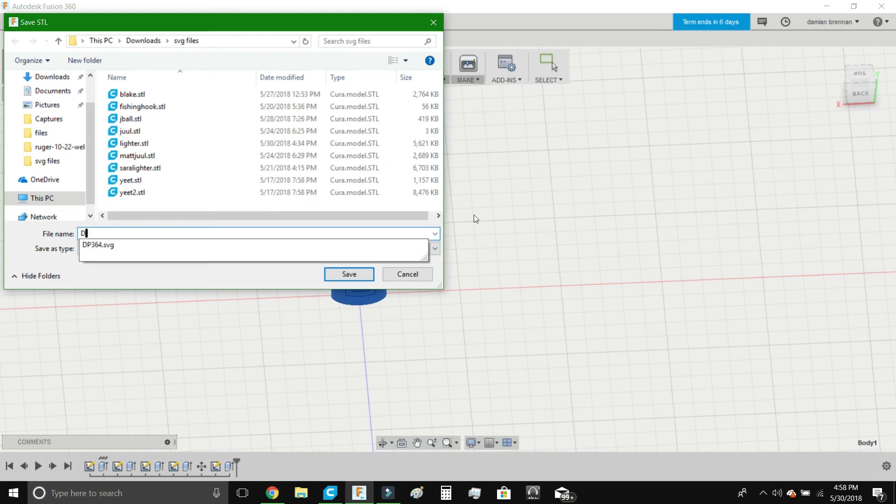
pyautogui.write('amian')
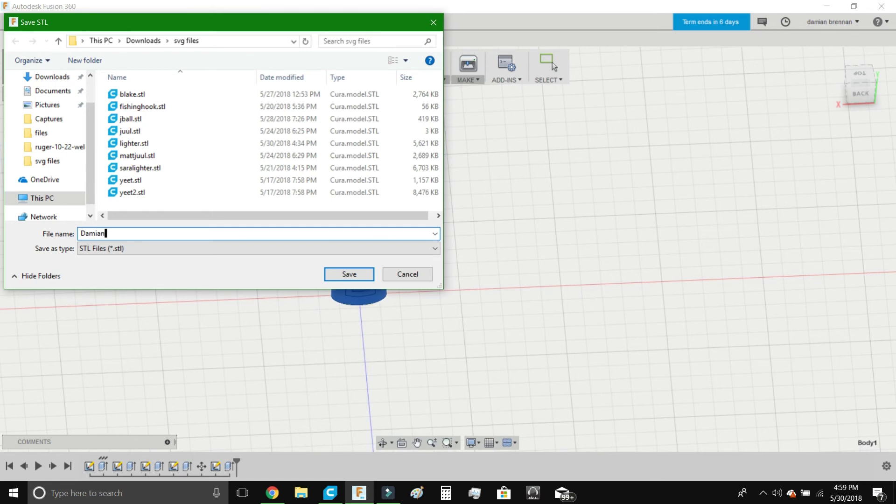
pyautogui.write('lighter')
pyautogui.press('Return')
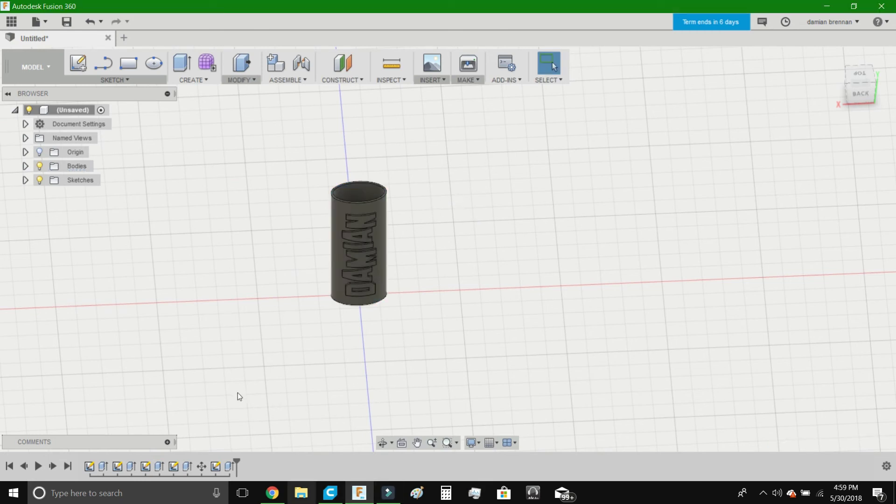
# - Switch to Ultimaker Cura, delete the old lighter model from the build plate and load the newly exported holder STL
pyautogui.click(331, 493)
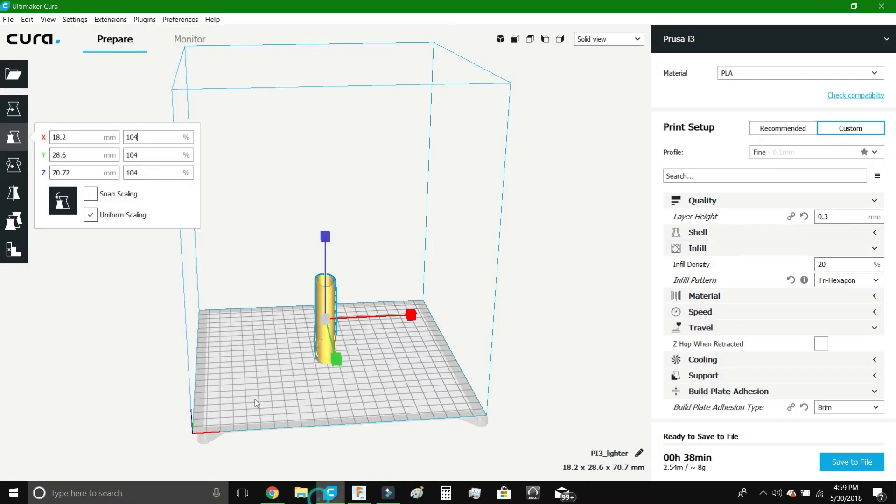
pyautogui.rightClick(322, 332)
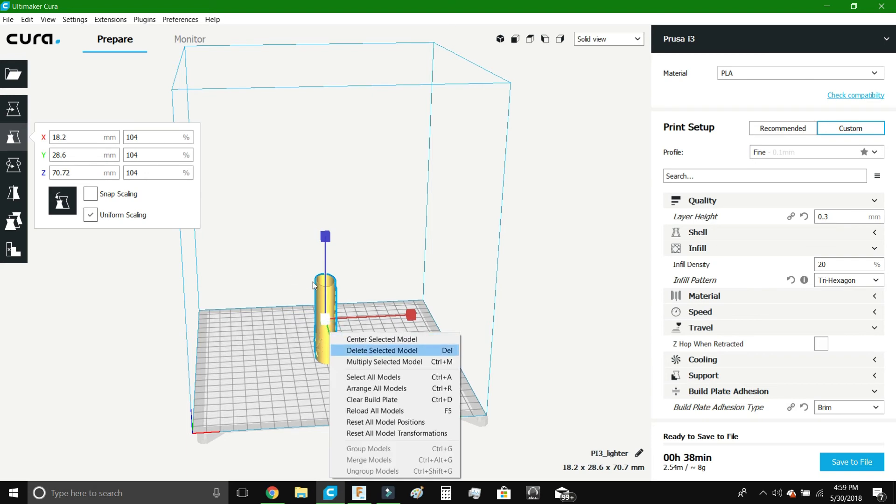
pyautogui.click(373, 350)
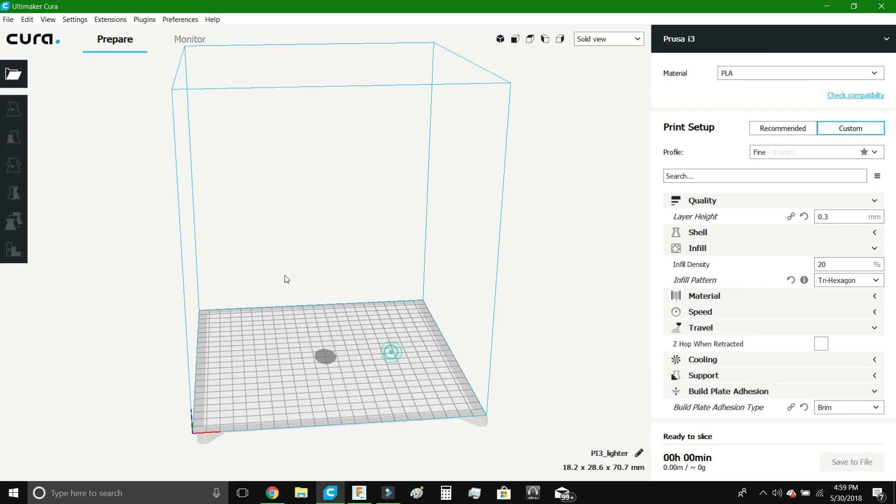
pyautogui.click(16, 64)
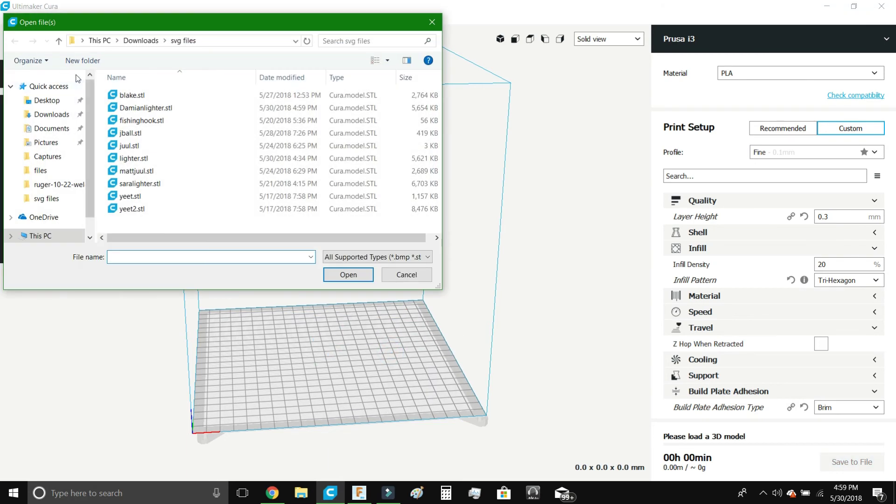
pyautogui.doubleClick(136, 107)
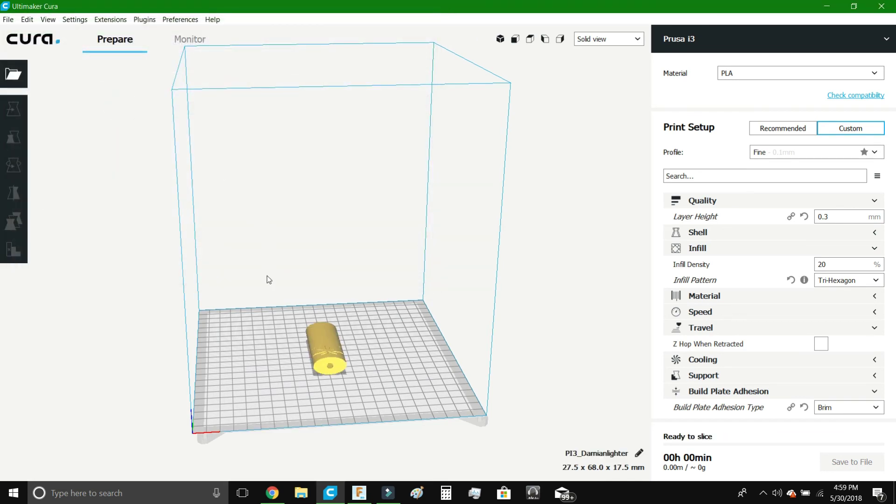
# - Rotate the loaded holder so it stands upright on the build plate with its open end up
pyautogui.click(329, 346)
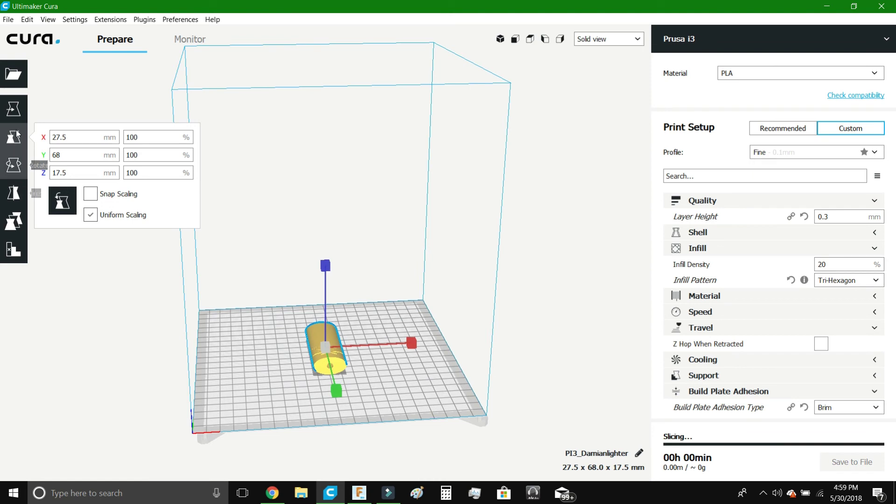
pyautogui.click(14, 164)
pyautogui.moveTo(333, 305); pyautogui.dragTo(334, 342)
pyautogui.moveTo(268, 277); pyautogui.dragTo(250, 313)
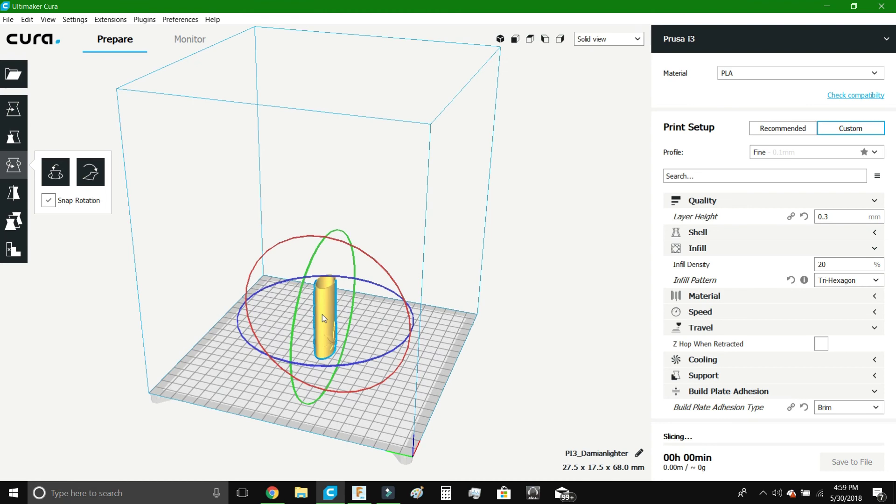
# - Rotate the upright holder about its vertical axis so its narrow side runs roughly along X, and deselect it
pyautogui.moveTo(322, 315); pyautogui.dragTo(234, 315, button='right')
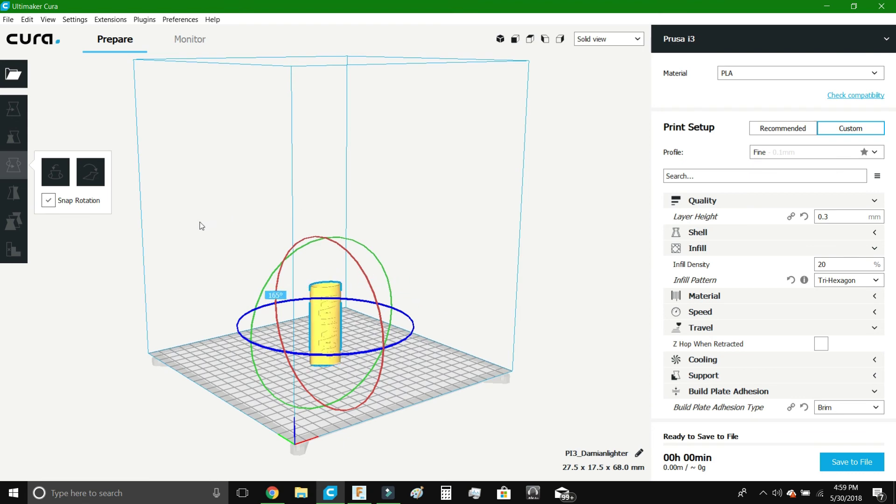
pyautogui.moveTo(223, 273); pyautogui.dragTo(266, 270)
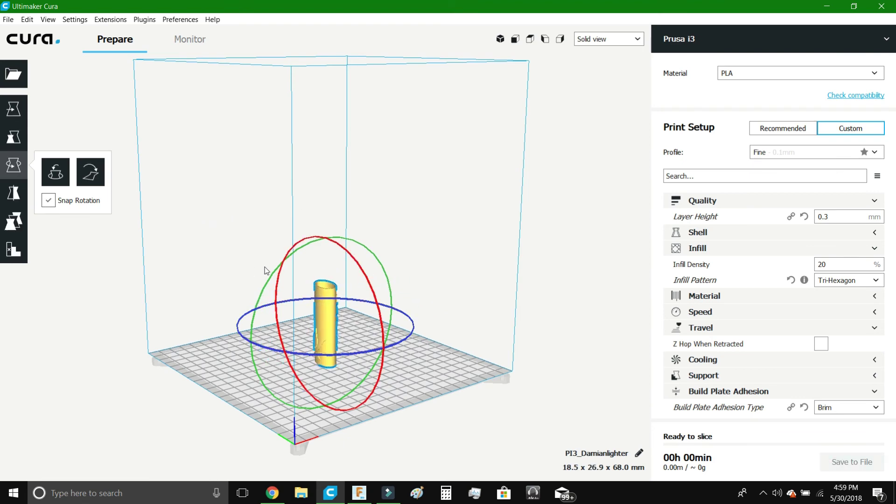
pyautogui.moveTo(399, 232); pyautogui.dragTo(288, 278, button='right')
pyautogui.click(368, 256)
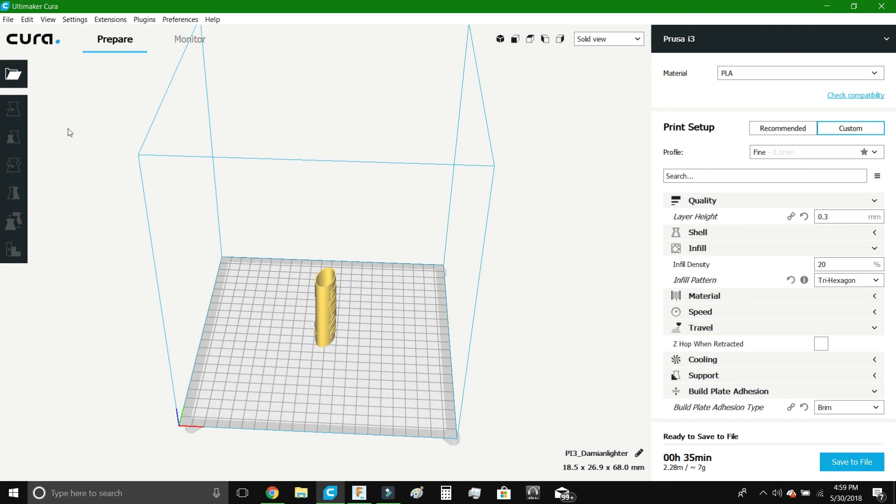
# - Select the holder on the build plate and open its scale settings
pyautogui.click(317, 293)
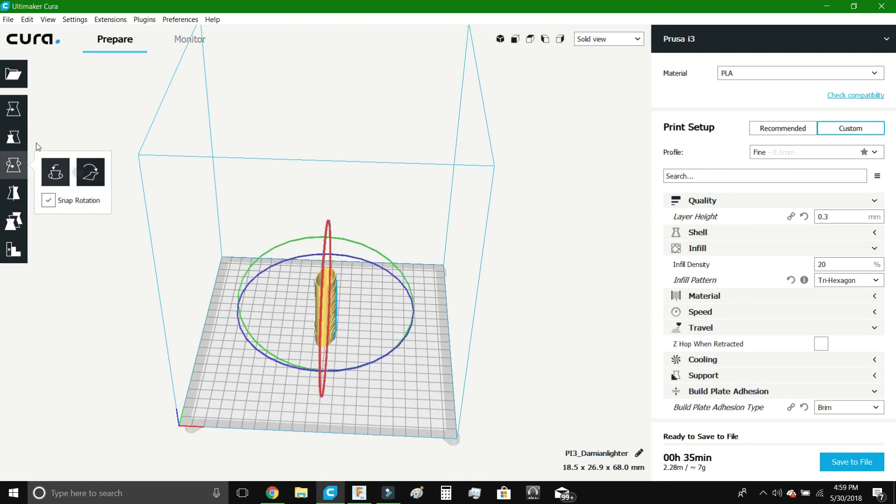
pyautogui.click(13, 137)
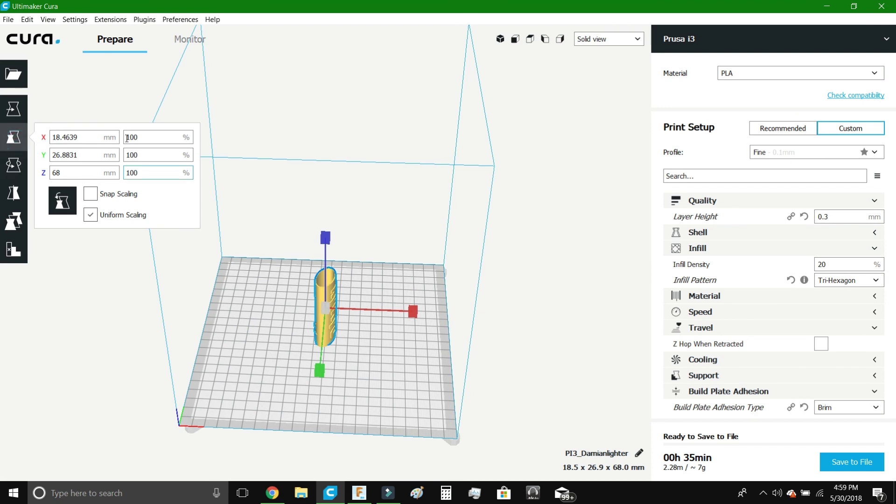